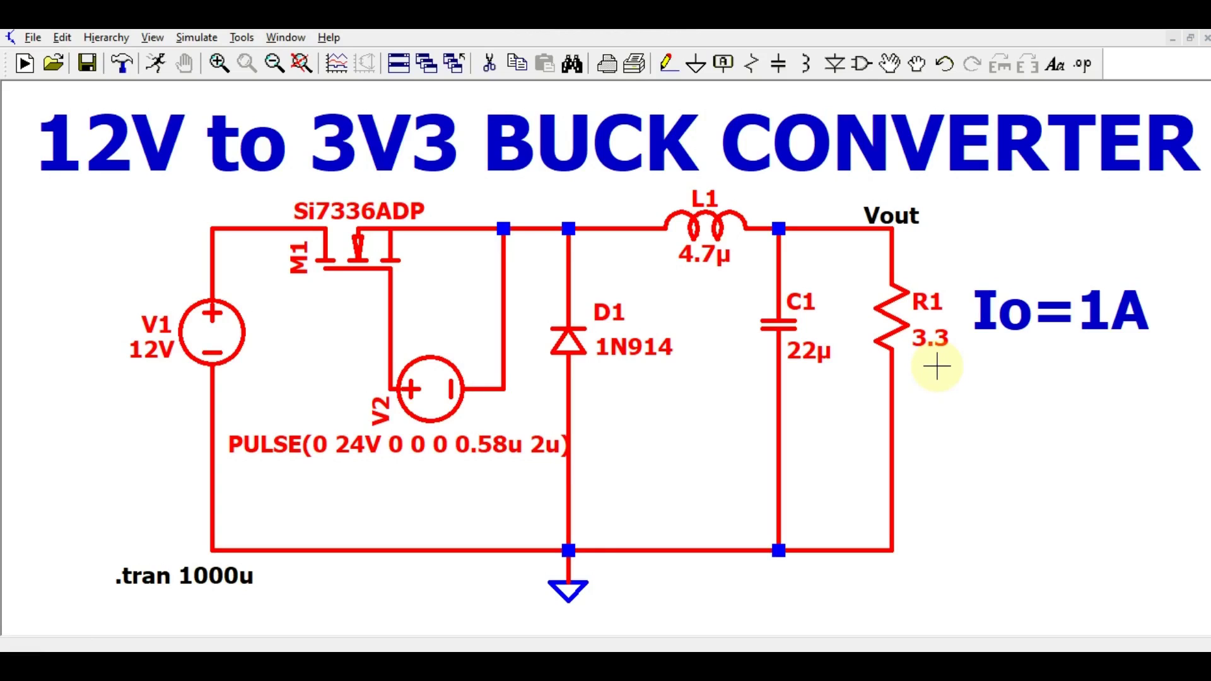
Run the transient simulation of the buck converter and tile the schematic and waveform windows vertically.
click(156, 63)
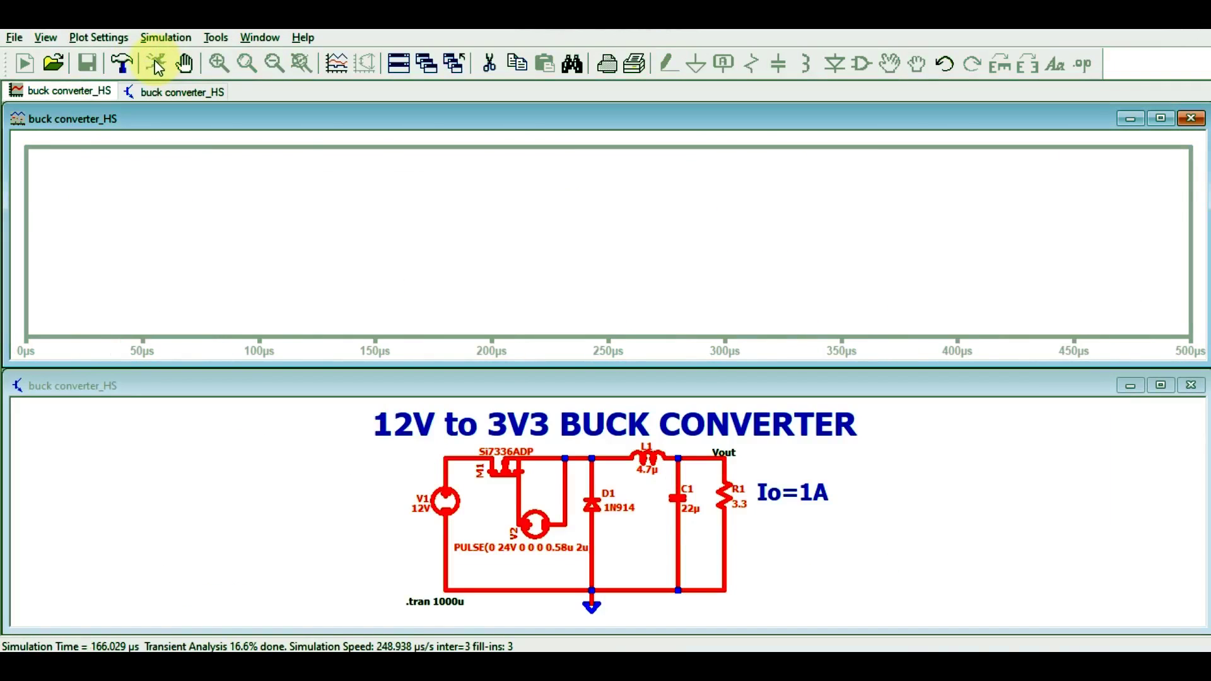
click(267, 38)
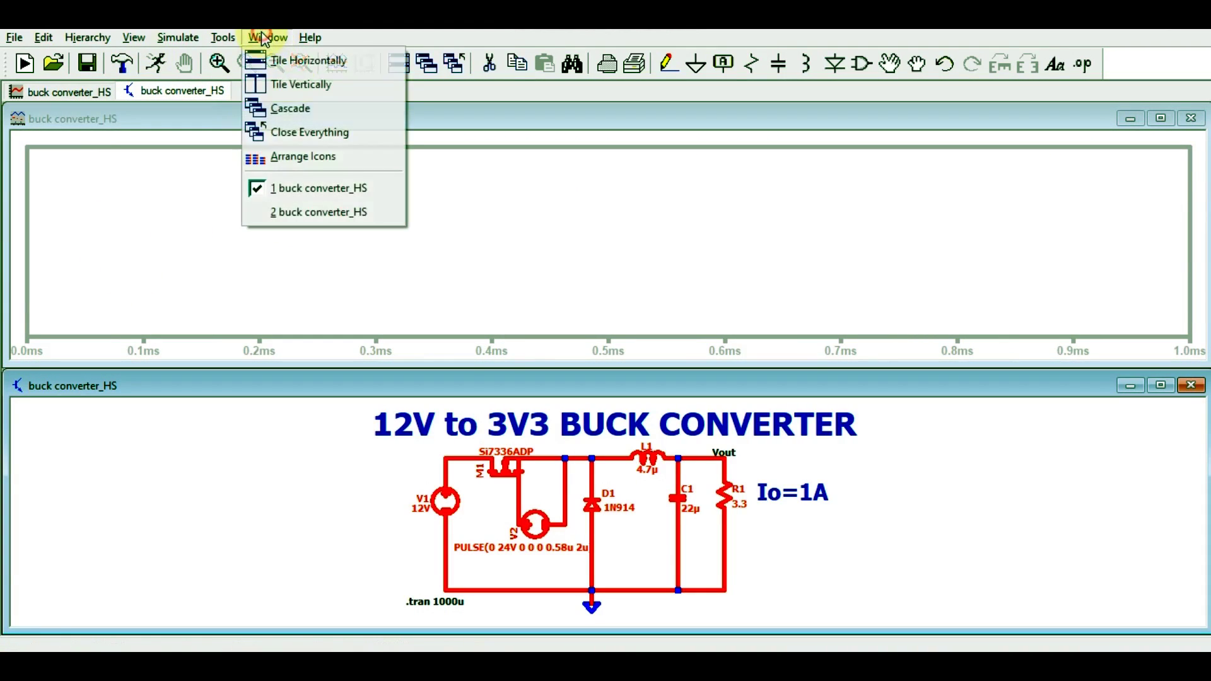
click(285, 85)
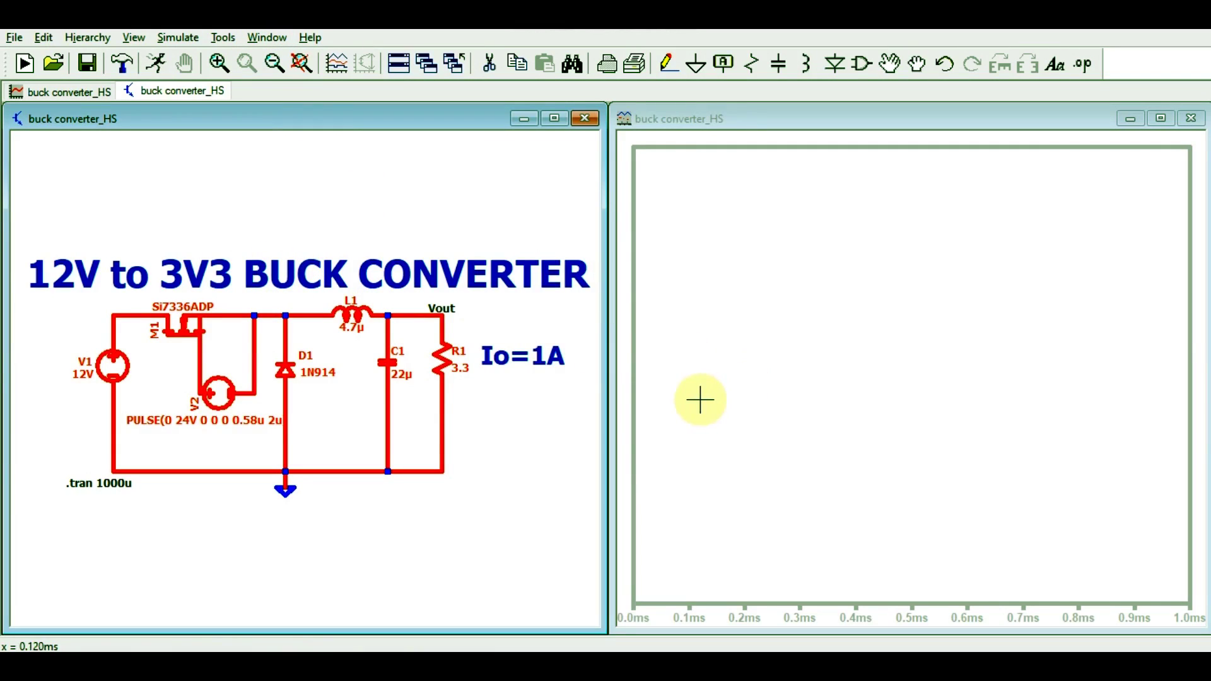
Plot the input node voltage at V1, followed by the output voltage at Vout.
click(722, 366)
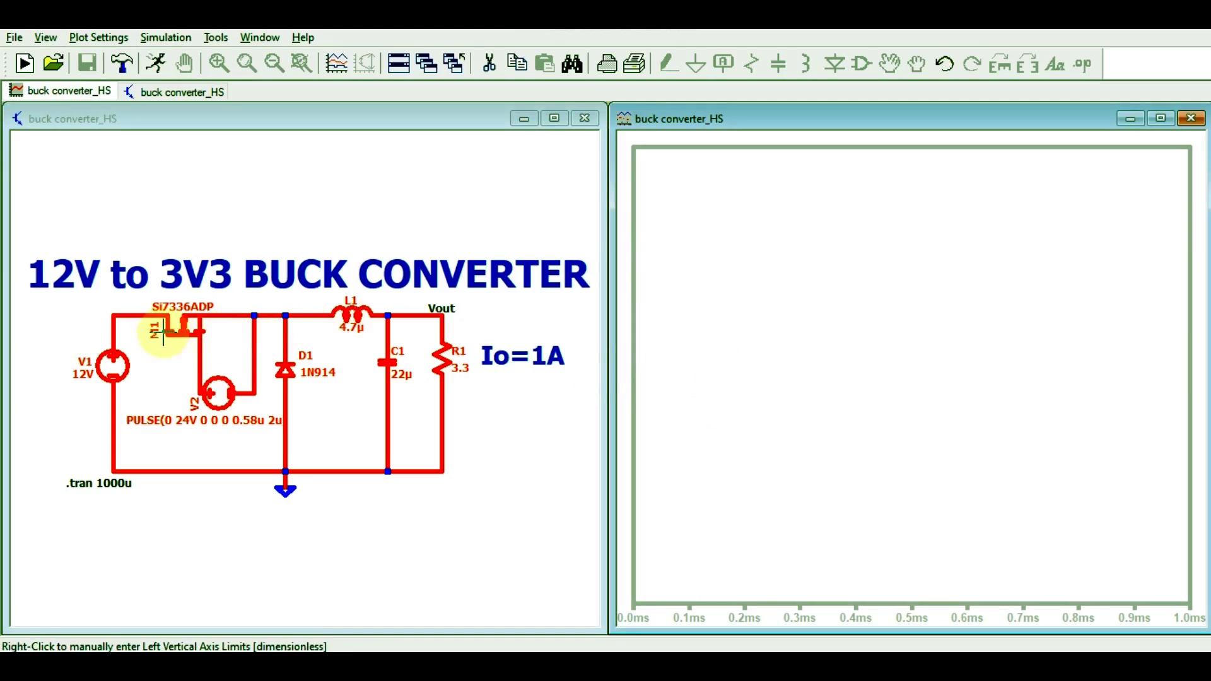
click(120, 315)
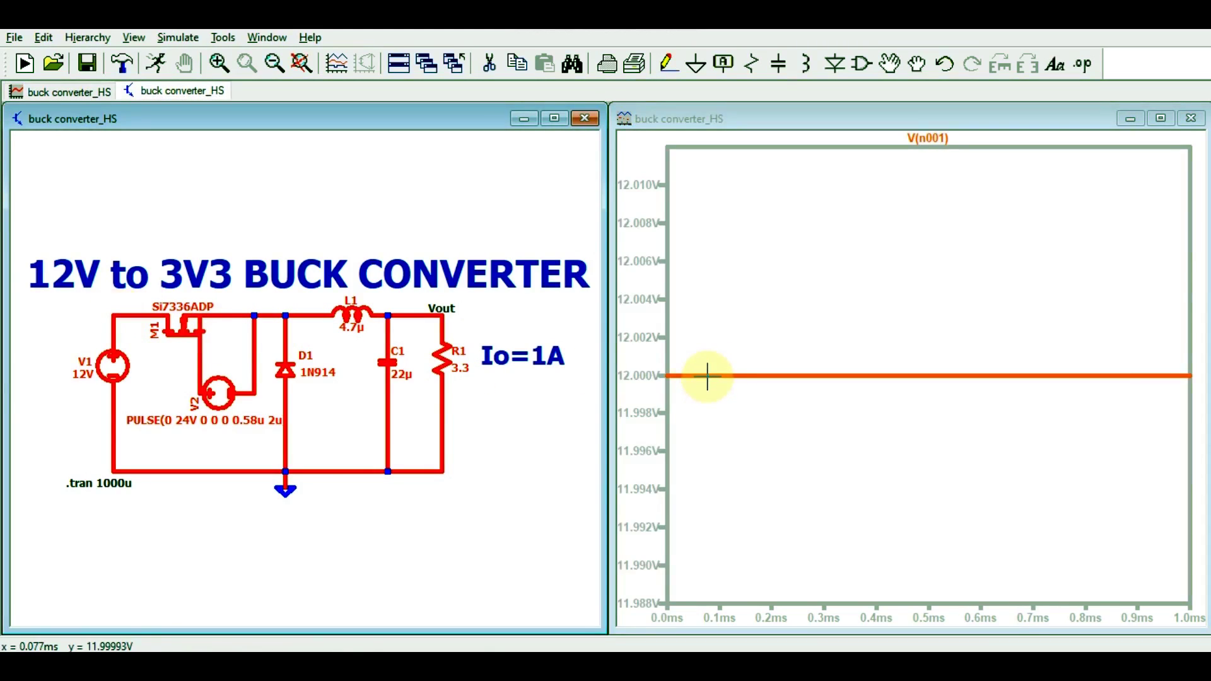
click(442, 313)
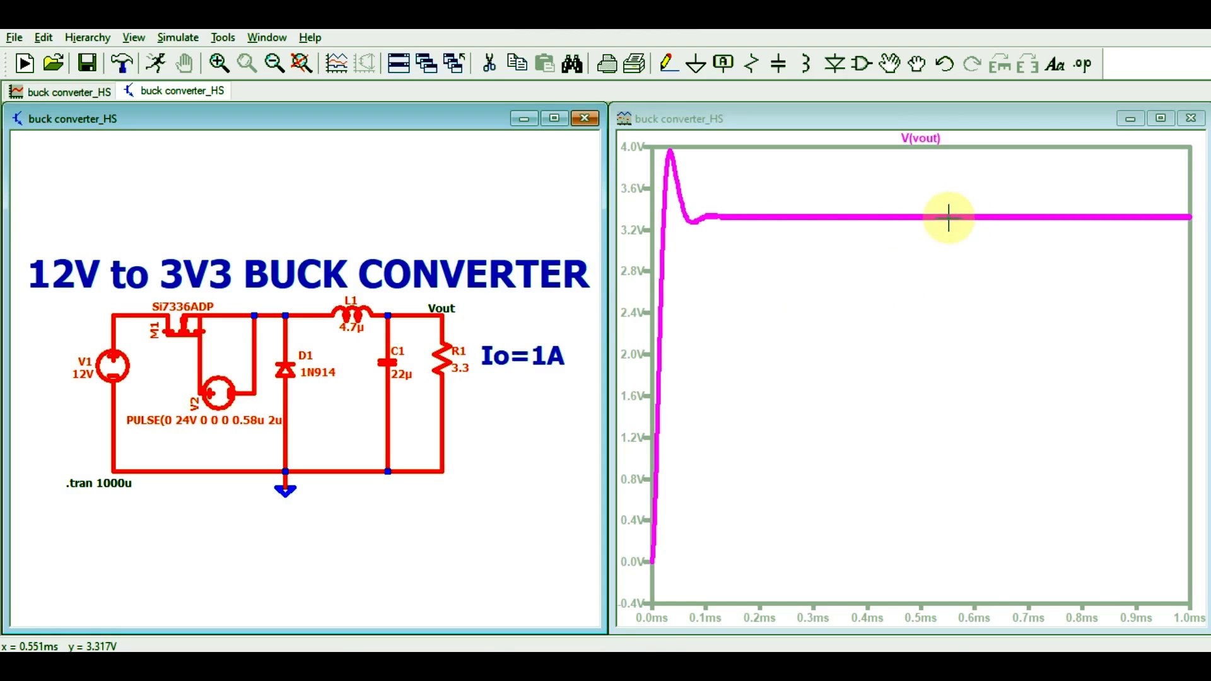
Attach the 1st & 2nd cursors to the V(vout) trace and measure the steady-state ripple between a valley and a peak.
drag(888, 178, 1021, 281)
mouse_move(805, 252)
mouse_down()
mouse_move(906, 338)
mouse_move(978, 357)
mouse_up()
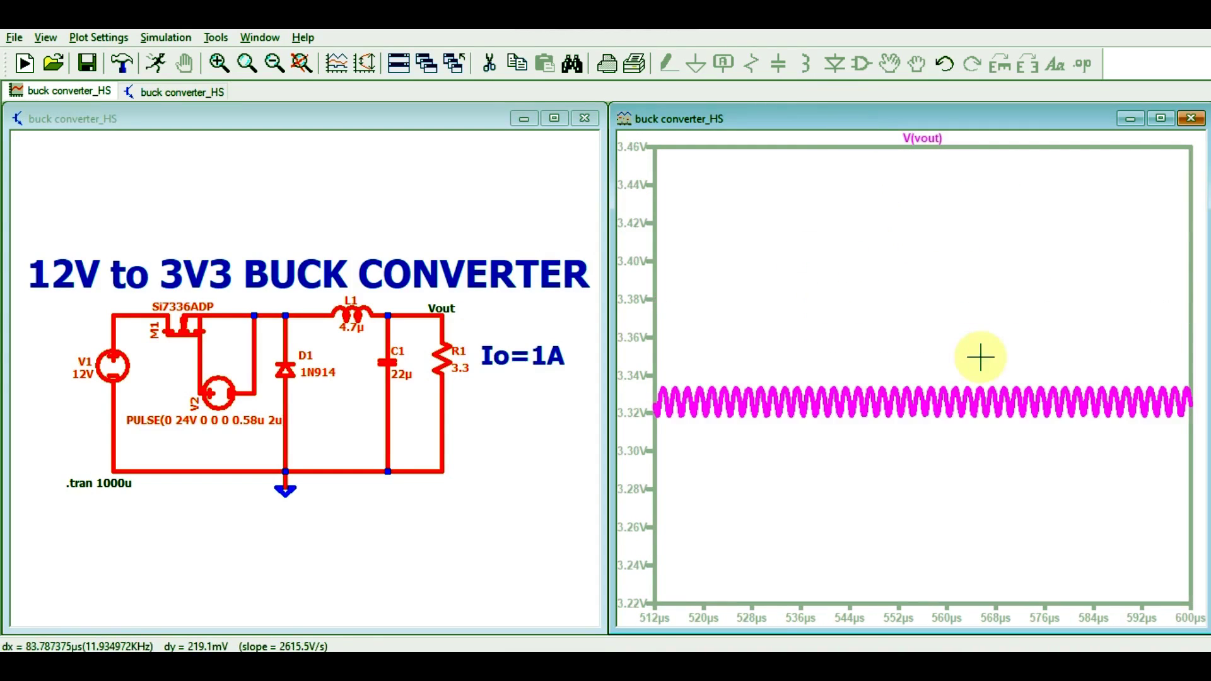
drag(804, 331, 983, 468)
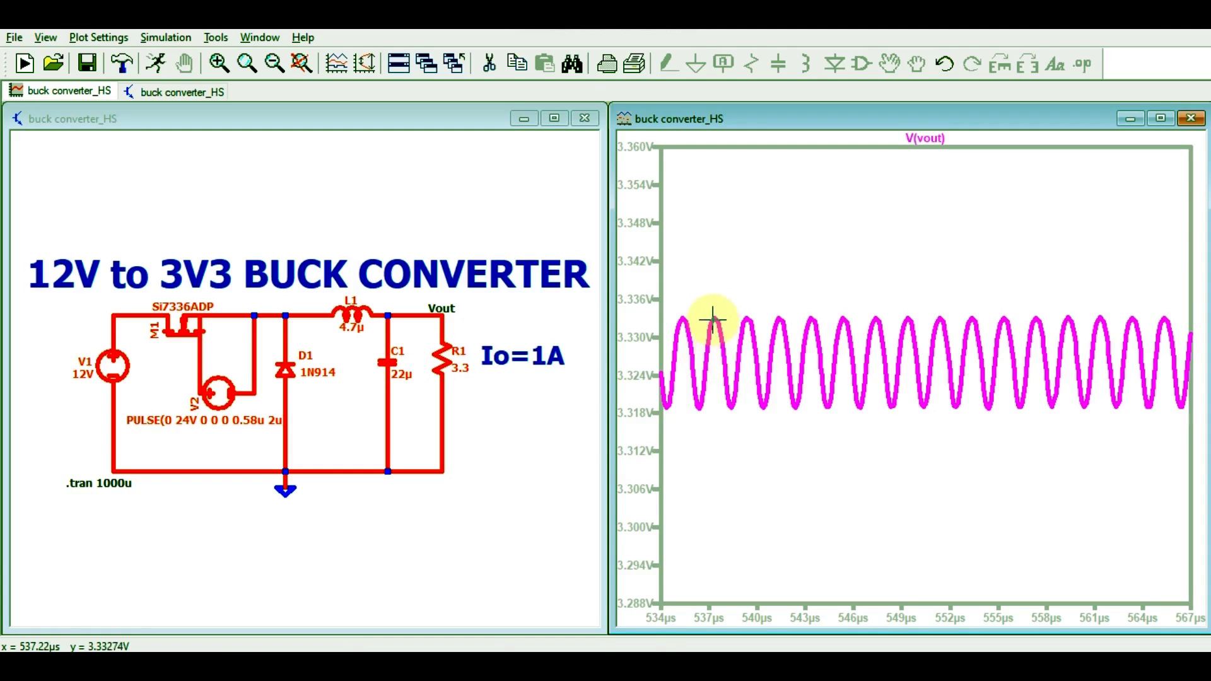
right_click(935, 144)
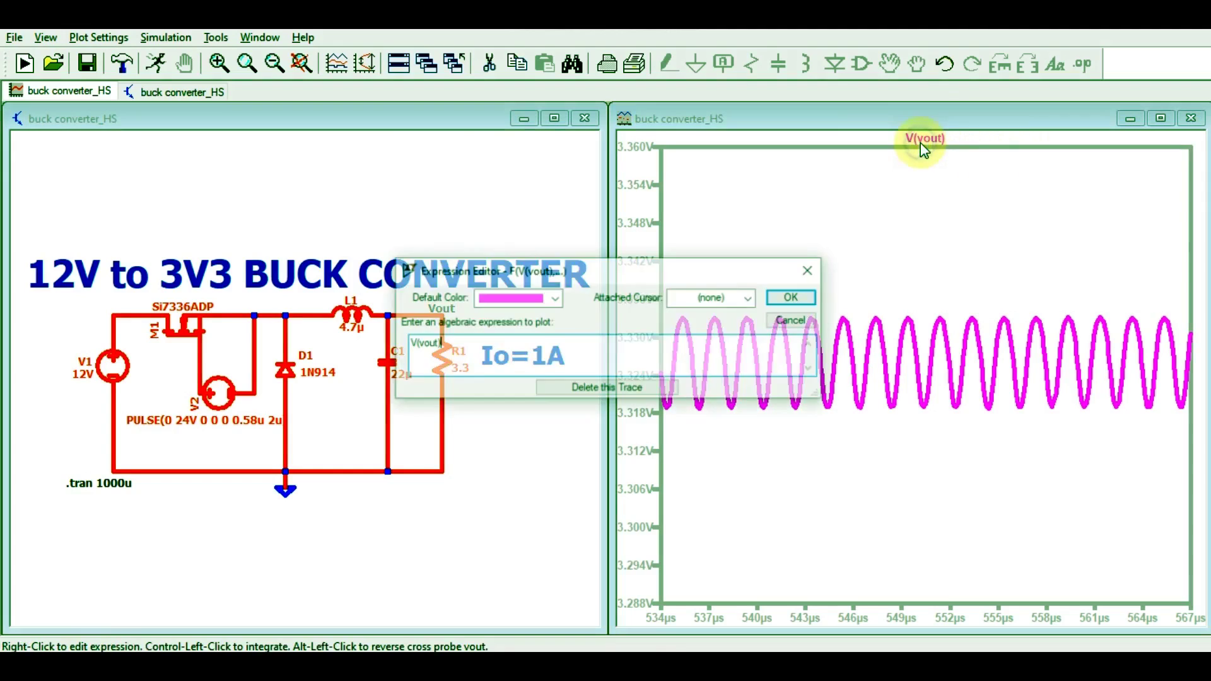
click(734, 301)
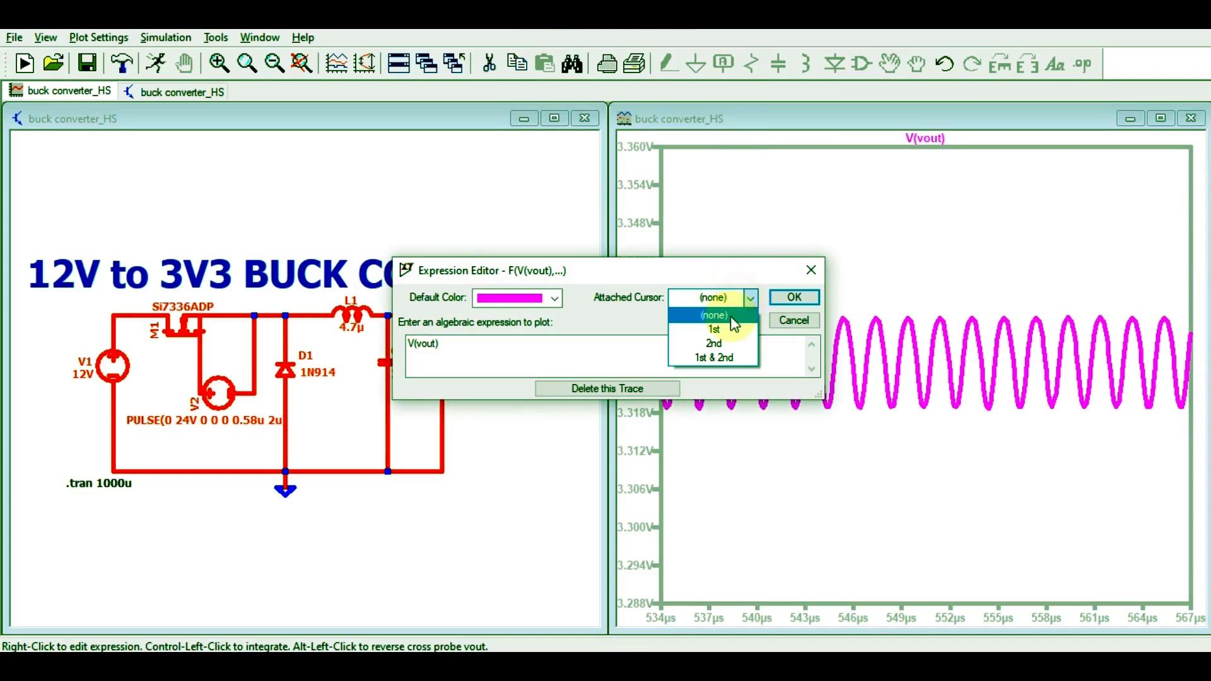
click(719, 357)
click(793, 300)
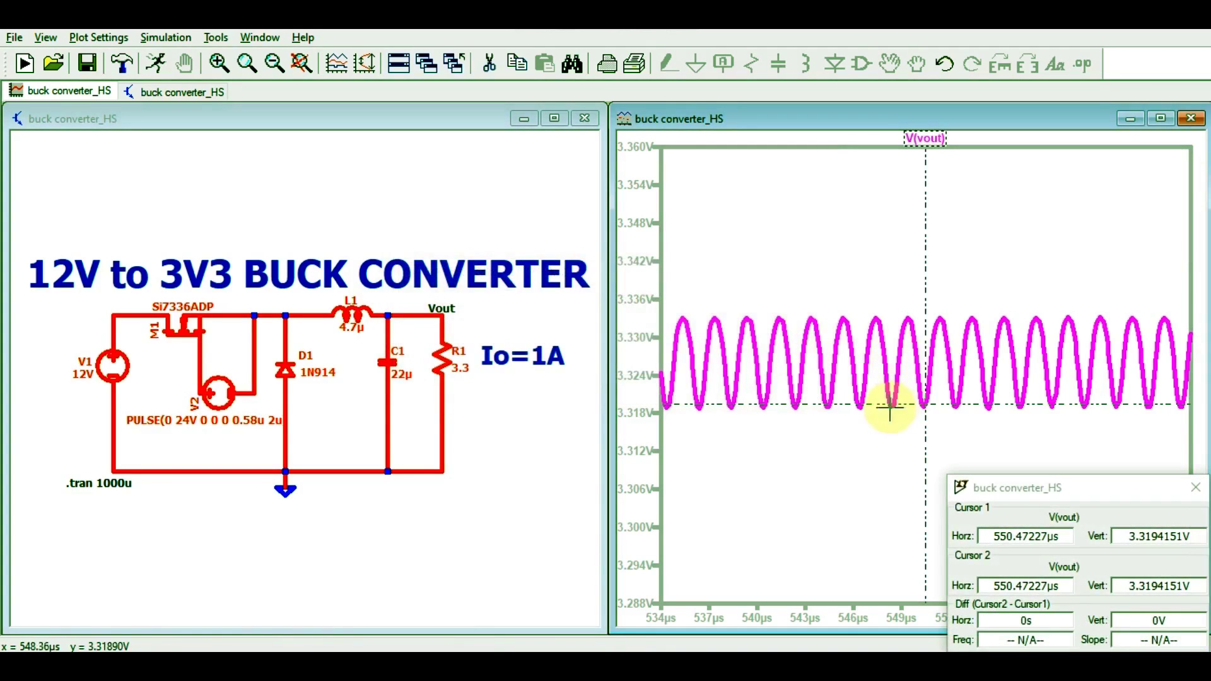
mouse_move(878, 398)
mouse_down()
mouse_move(868, 332)
mouse_move(876, 350)
mouse_up()
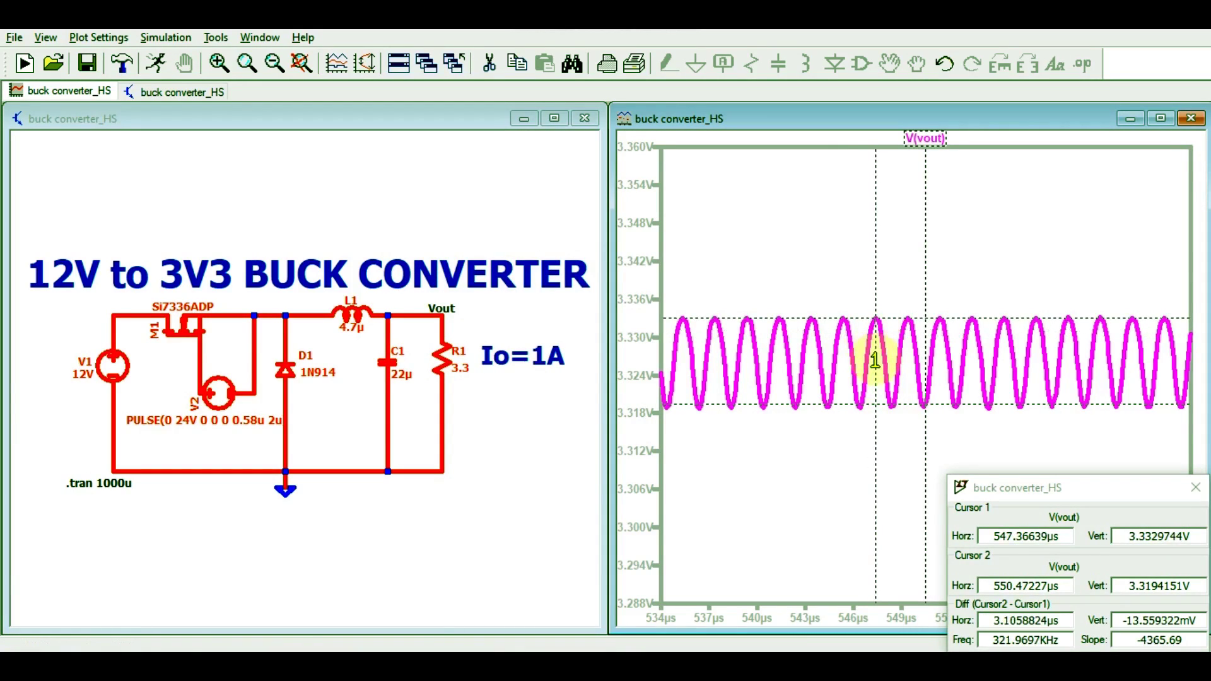
drag(1022, 496, 1006, 281)
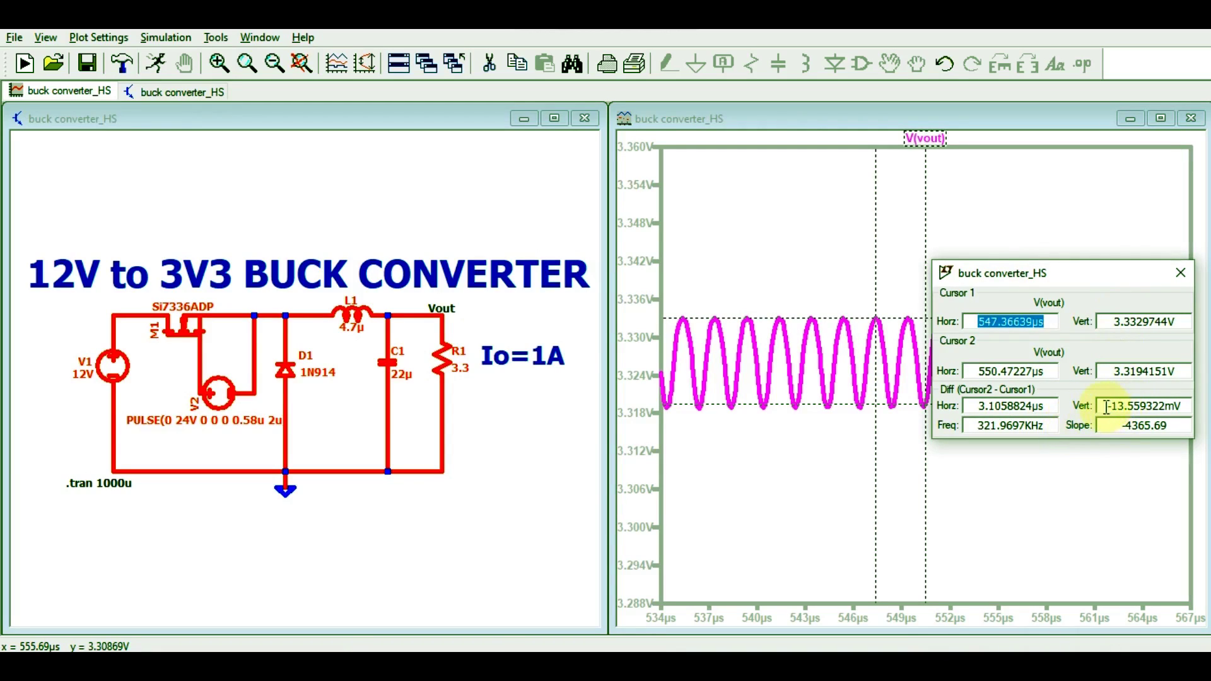
Rerun the simulation without cursors and plot load resistor R1's current and power dissipation alongside V(vout).
click(156, 63)
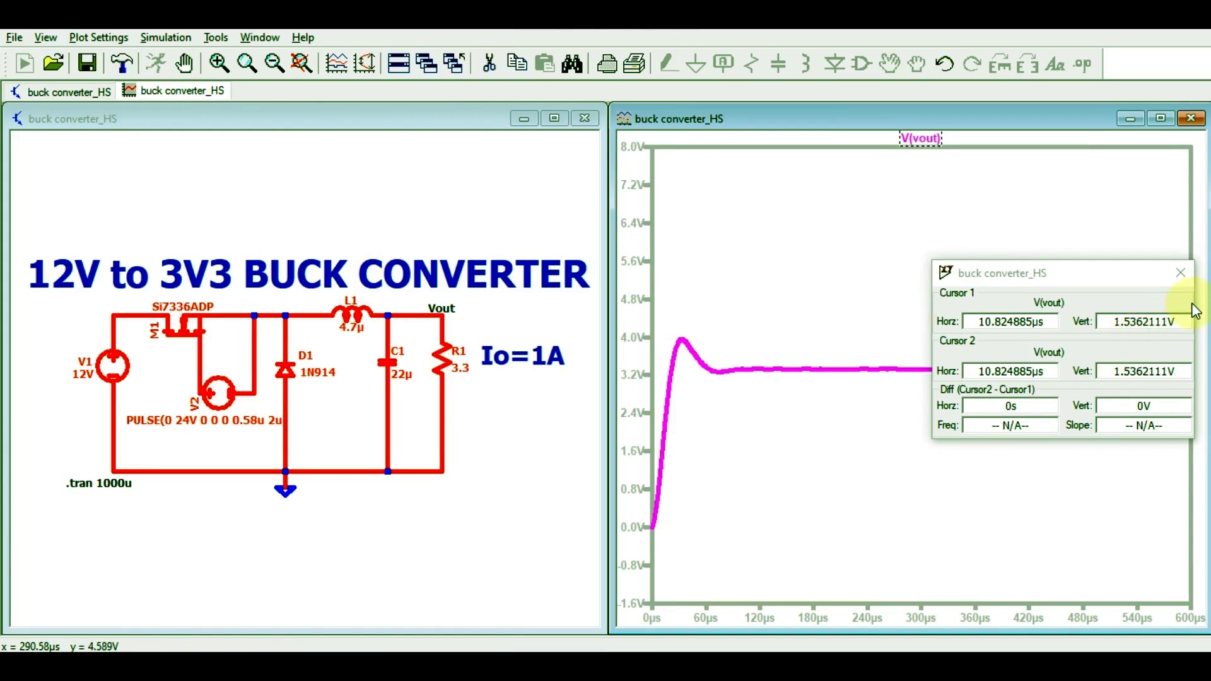
click(1180, 273)
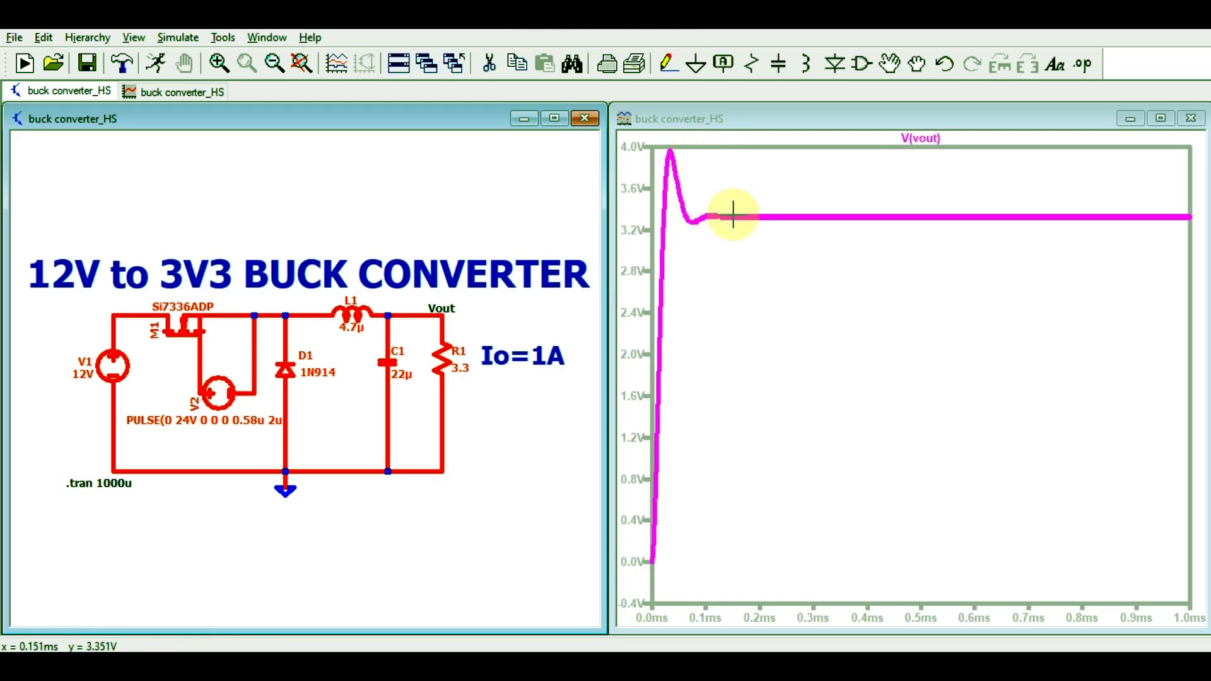
click(447, 355)
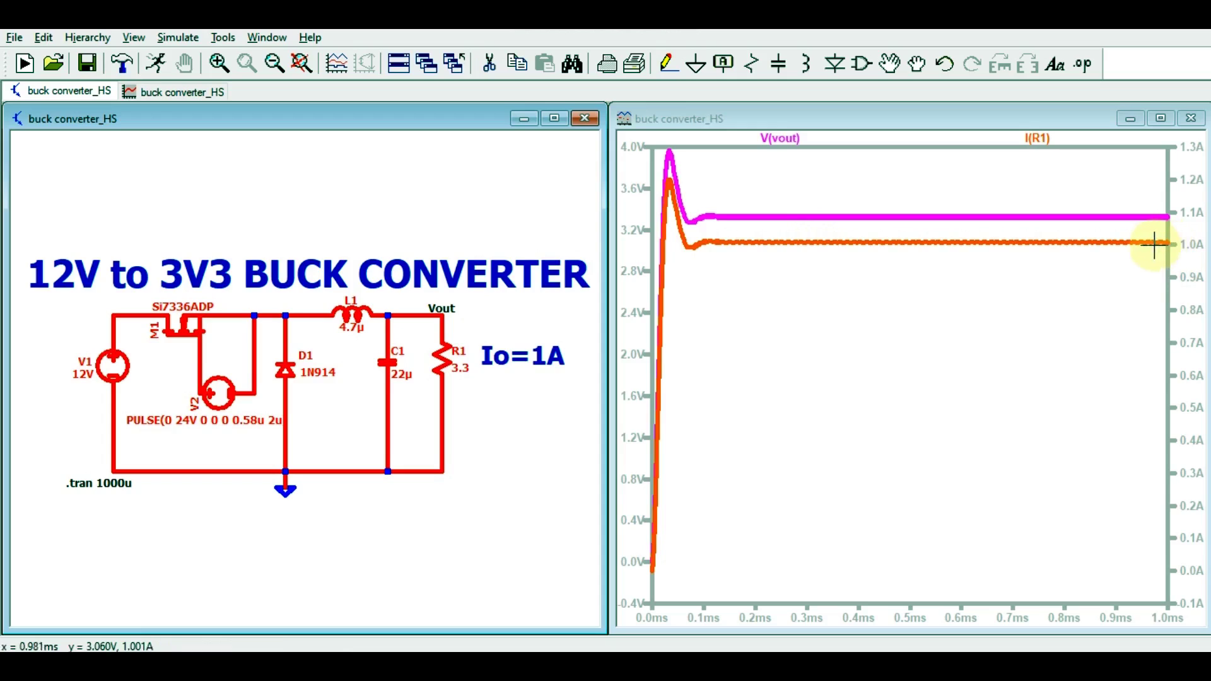
alt+click(443, 361)
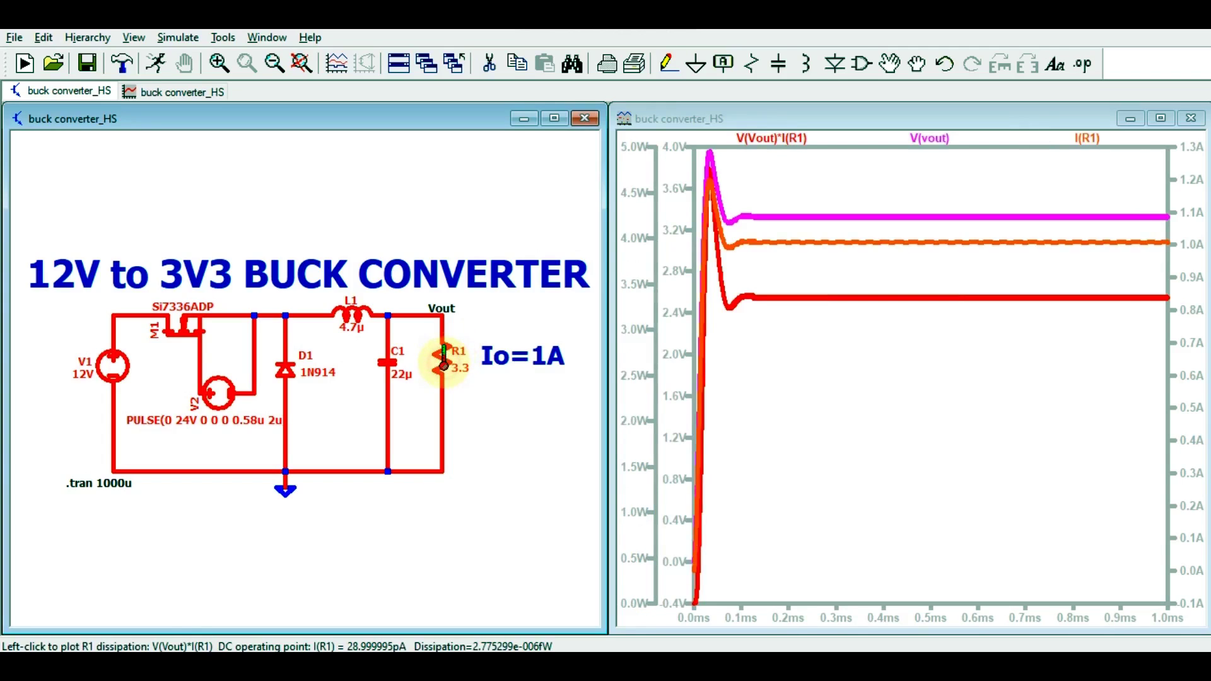
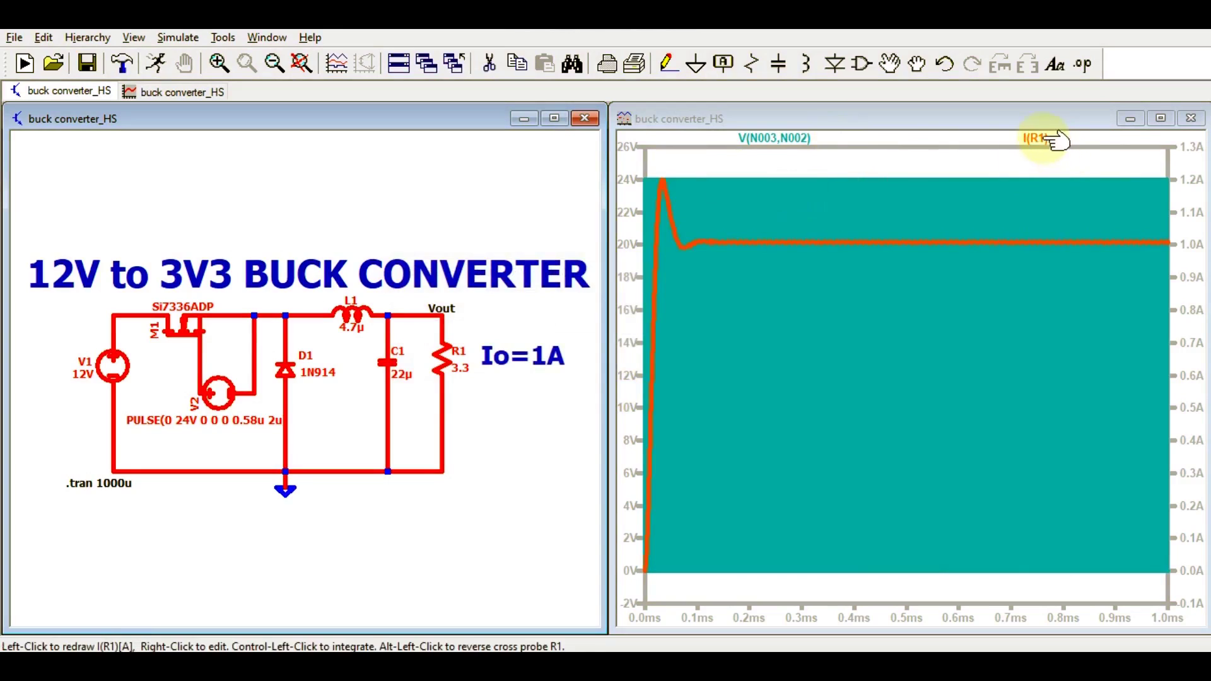
Delete the I(R1) trace and enlarge a few individual pulses of the V(N003,N002) gate-drive voltage.
right_click(1037, 137)
click(623, 386)
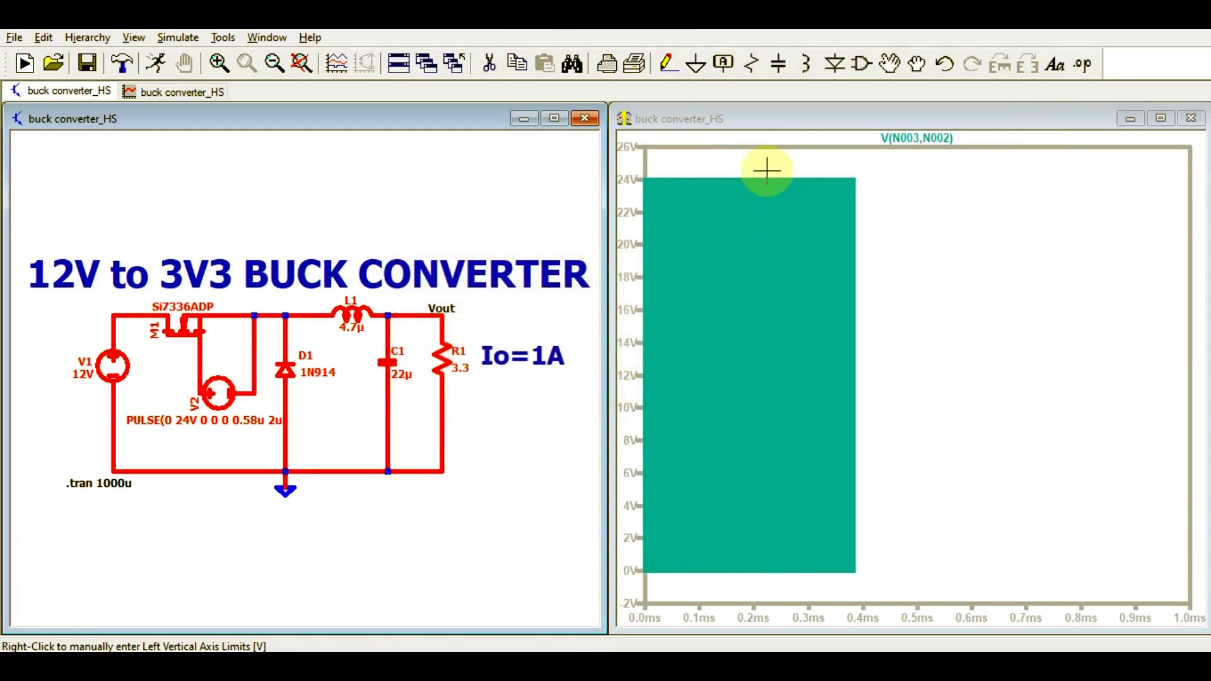
mouse_move(760, 170)
mouse_down()
mouse_move(804, 428)
mouse_move(879, 616)
mouse_move(778, 208)
mouse_move(955, 643)
mouse_move(884, 576)
mouse_up()
drag(733, 168, 997, 542)
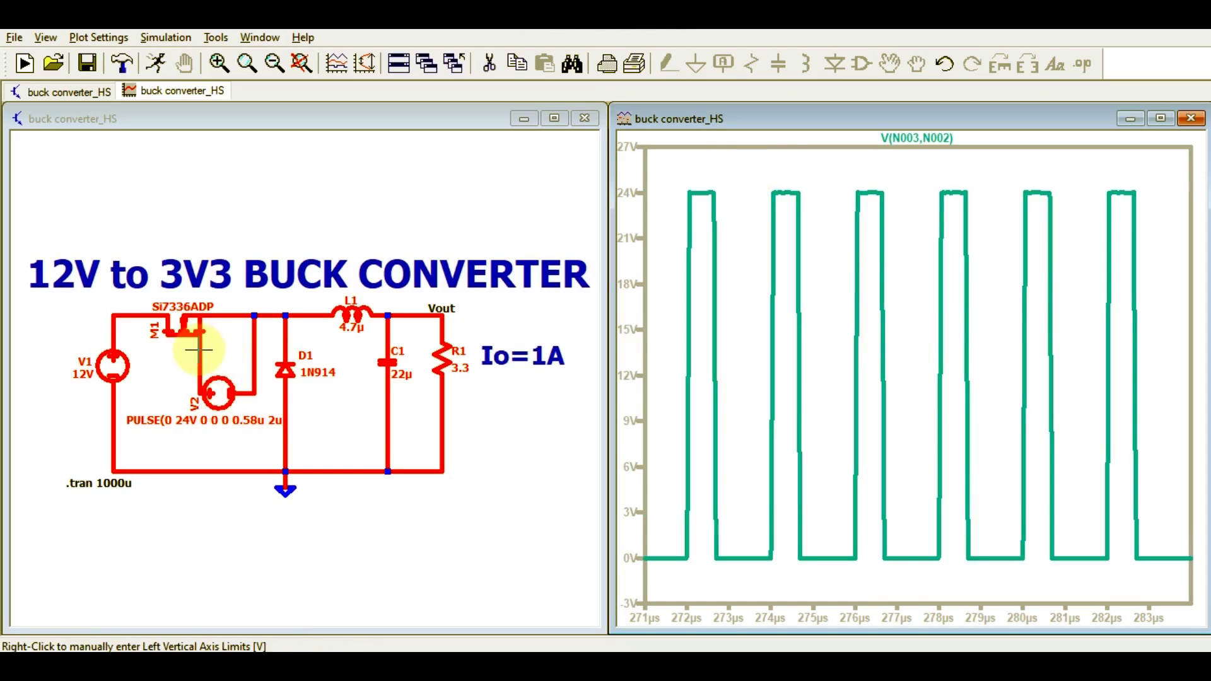
Attach the 1st & 2nd cursors to V(N003,N002), measure the switching frequency between two consecutive rising edges, and close the readout.
right_click(917, 137)
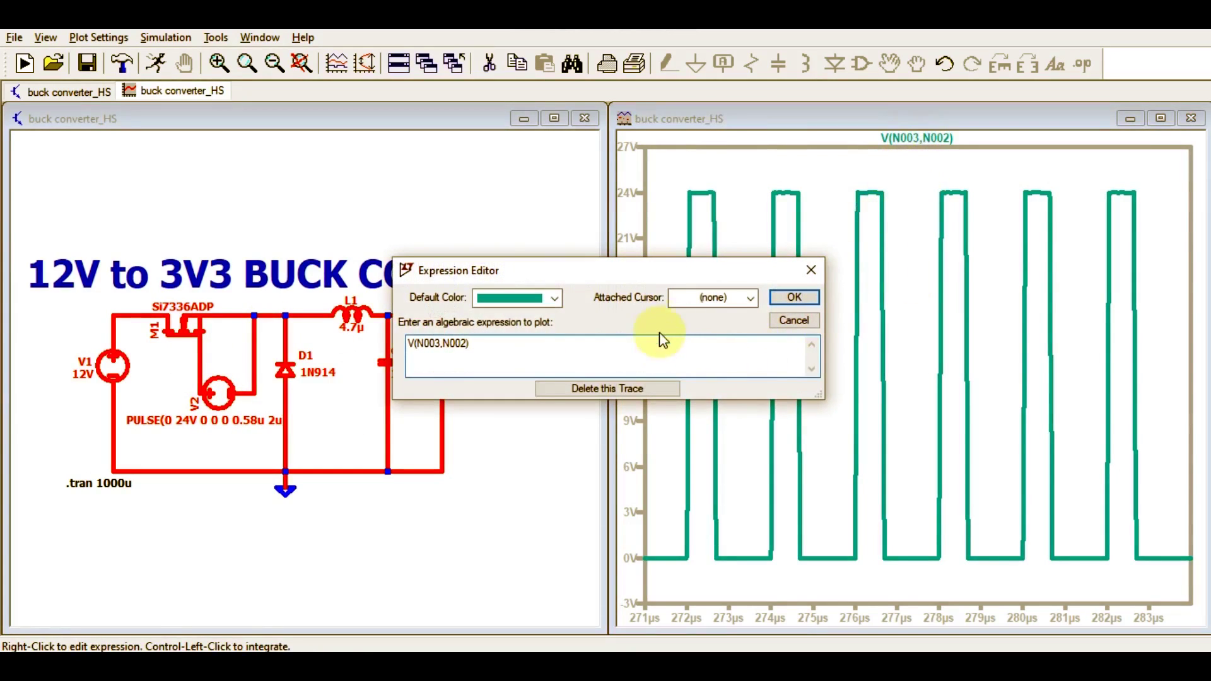
click(726, 298)
click(713, 355)
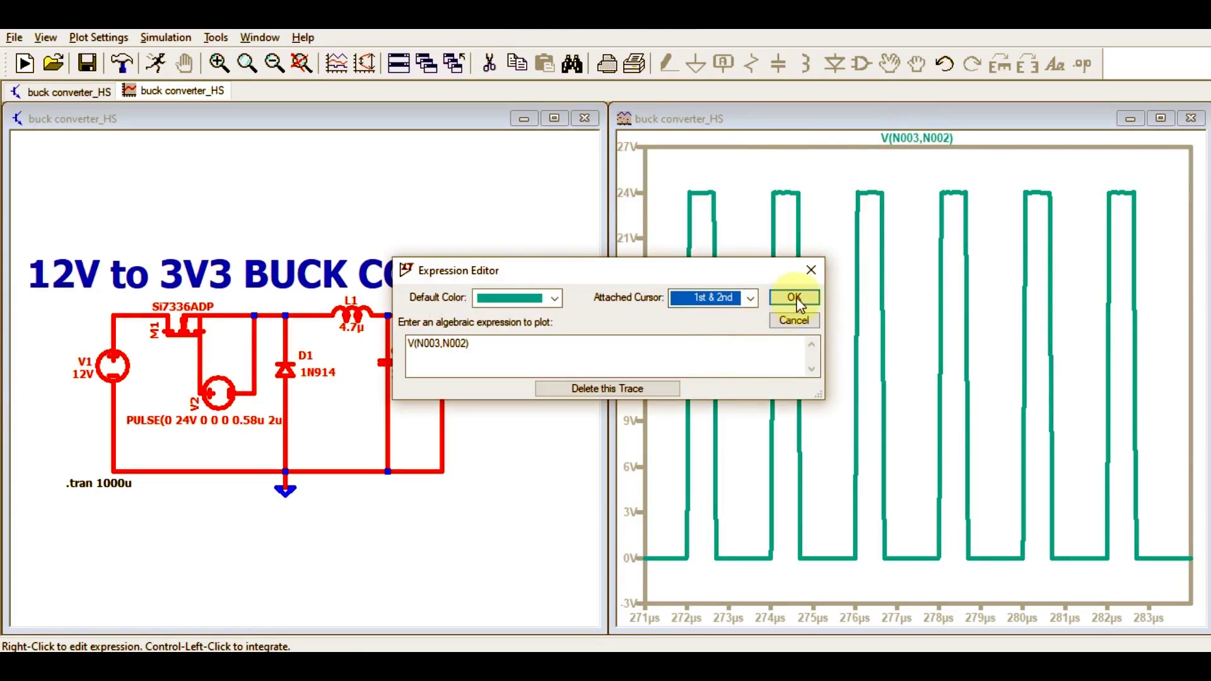
click(796, 302)
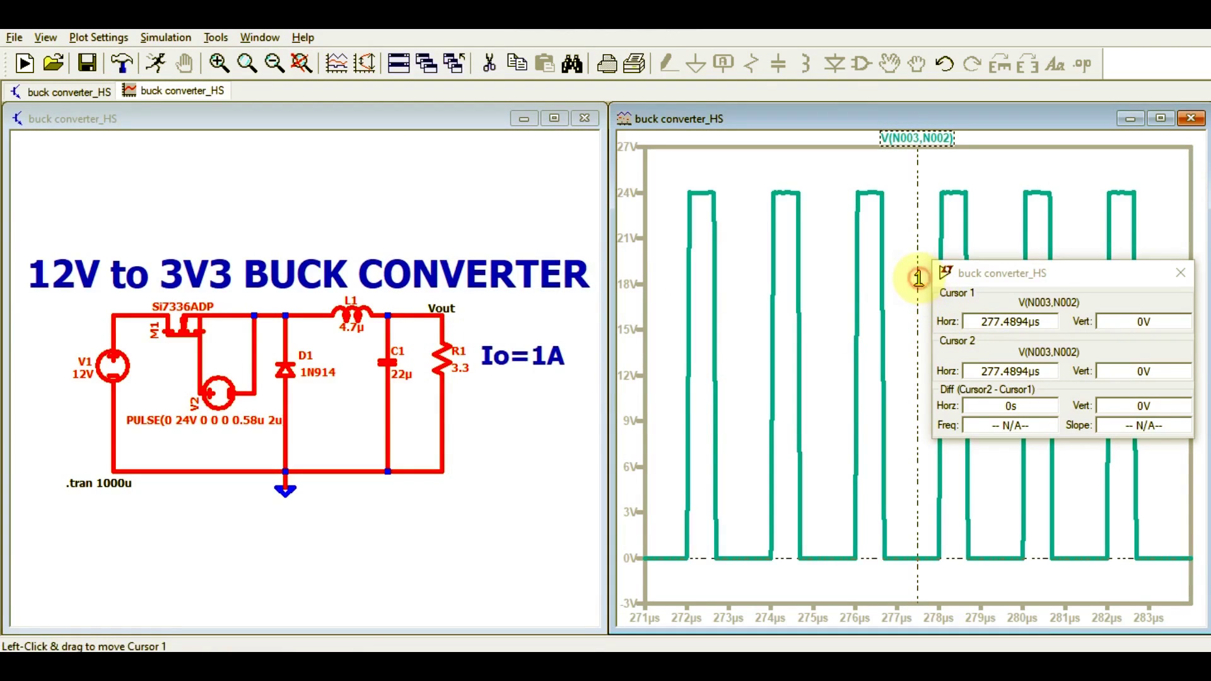
drag(919, 278, 942, 293)
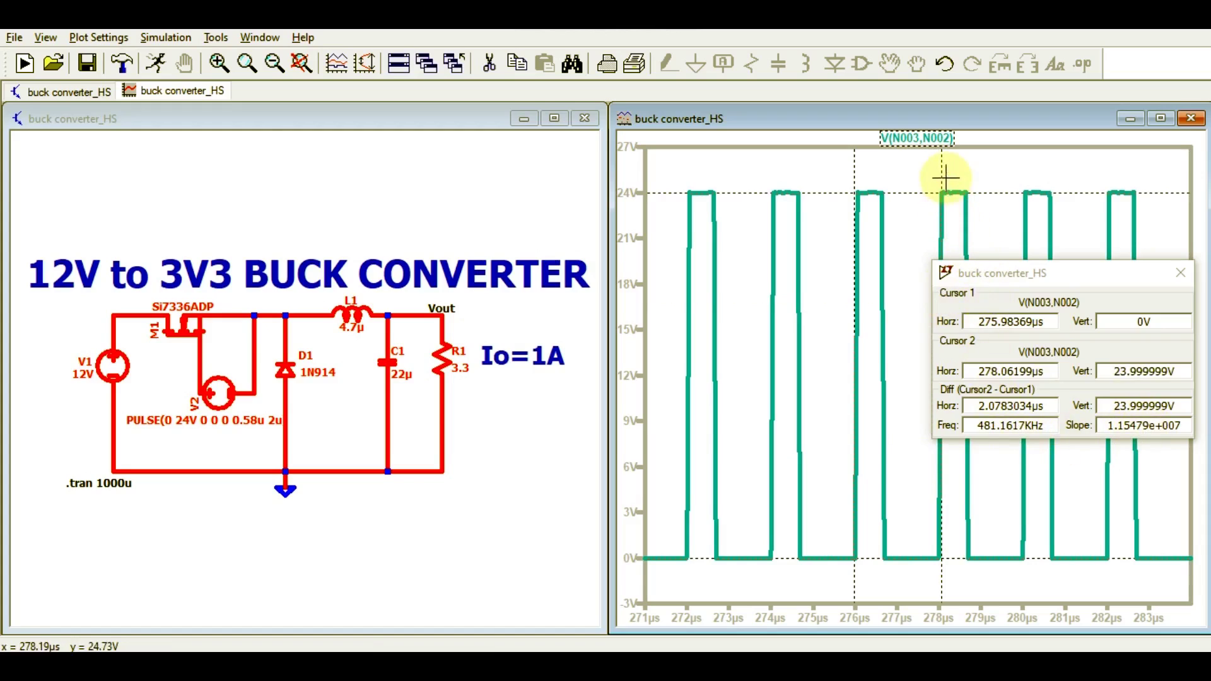
drag(942, 173, 939, 174)
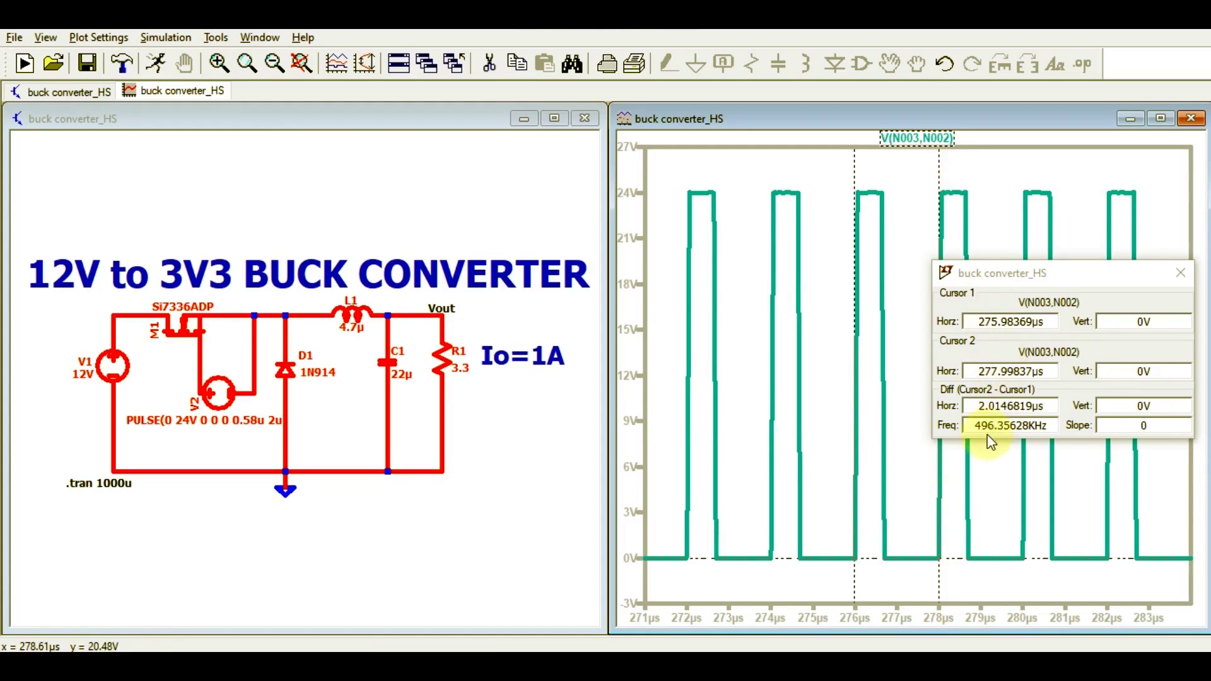
drag(976, 426, 1020, 428)
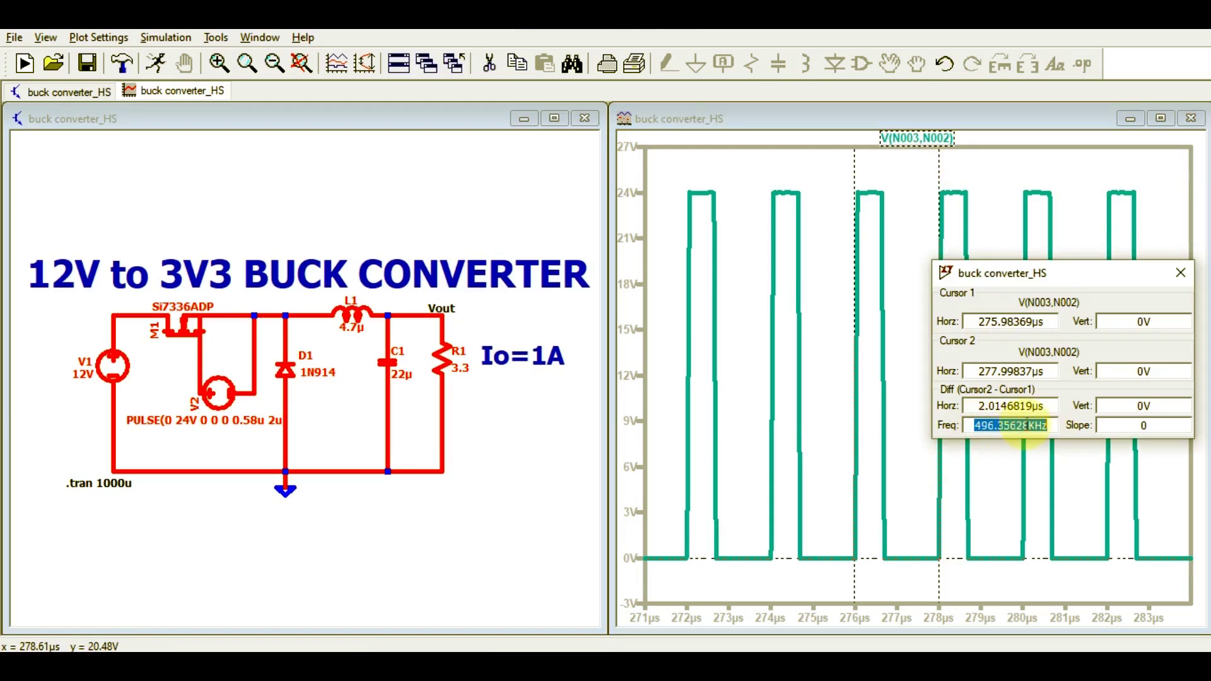
click(1180, 273)
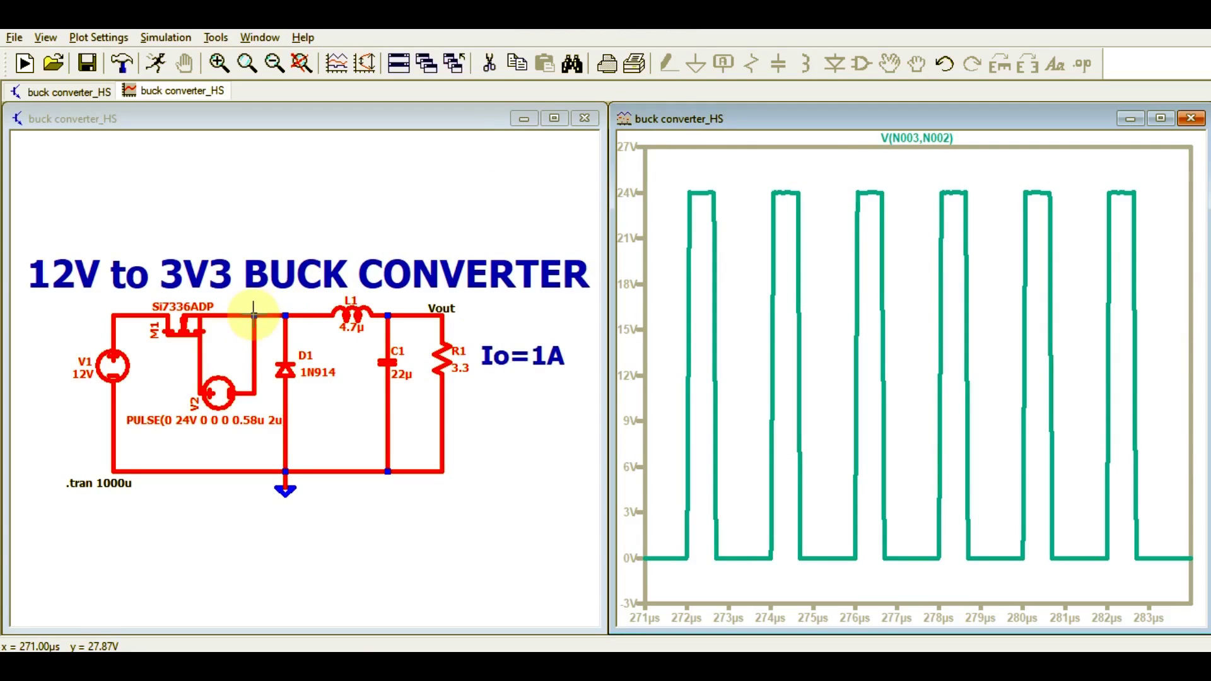
Plot the switching-node voltage between M1 and D1, followed by the current through inductor L1.
click(253, 313)
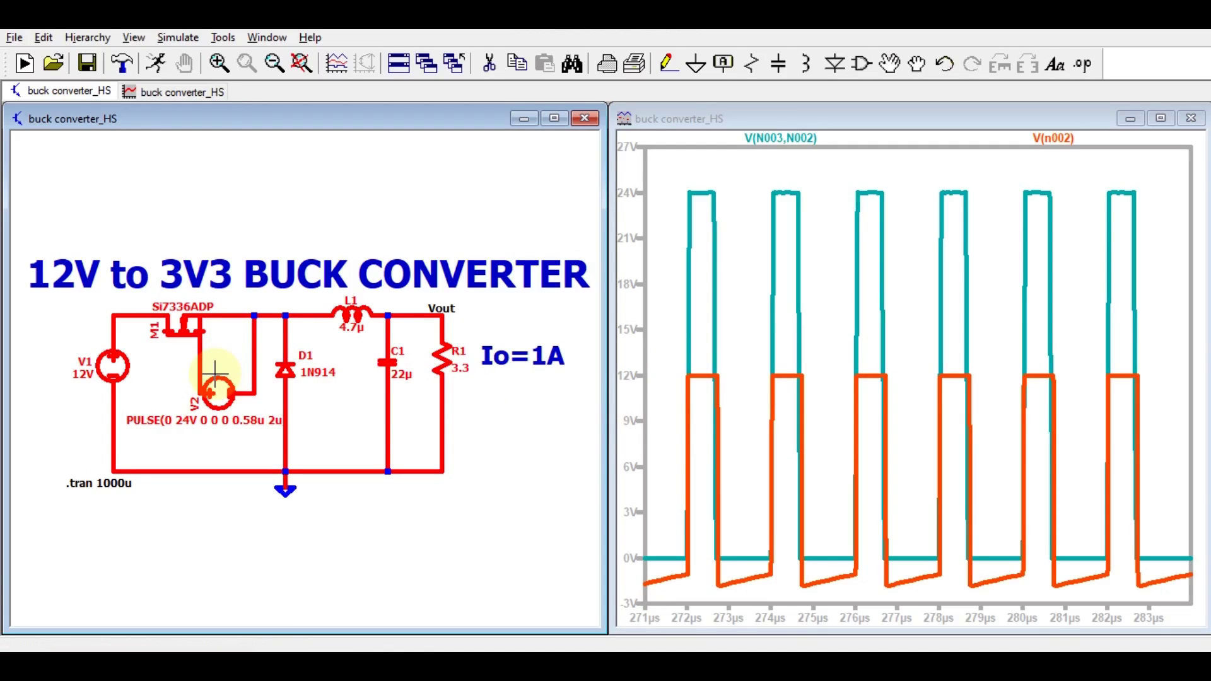
click(351, 309)
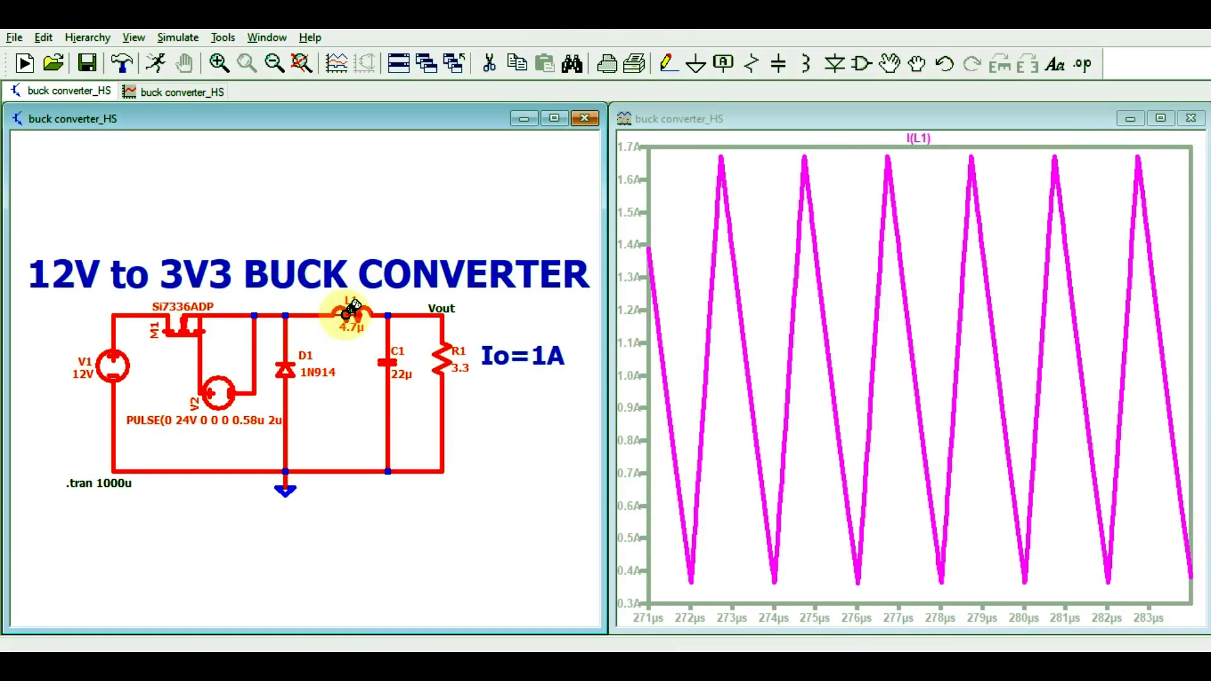
Rerun the simulation and enlarge the steady-state I(L1) ripple to a span of about 482 to 500 µs.
click(159, 63)
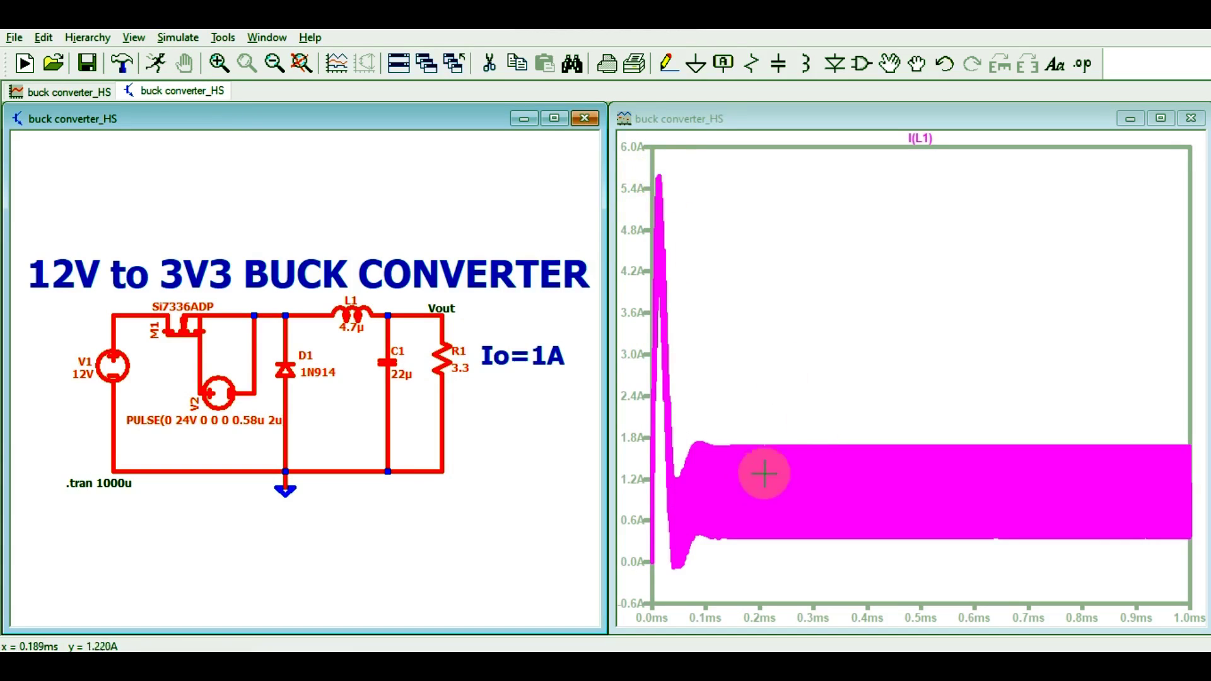
click(843, 427)
drag(844, 427, 1035, 589)
drag(779, 205, 1081, 465)
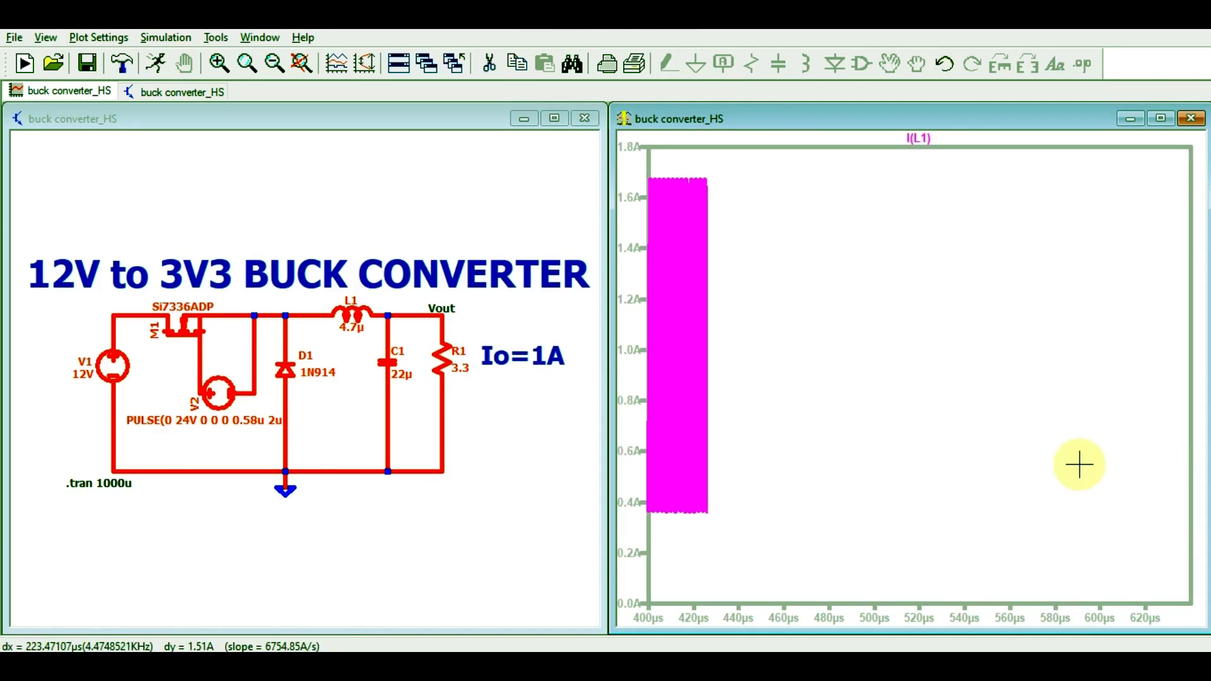
drag(741, 177, 1071, 574)
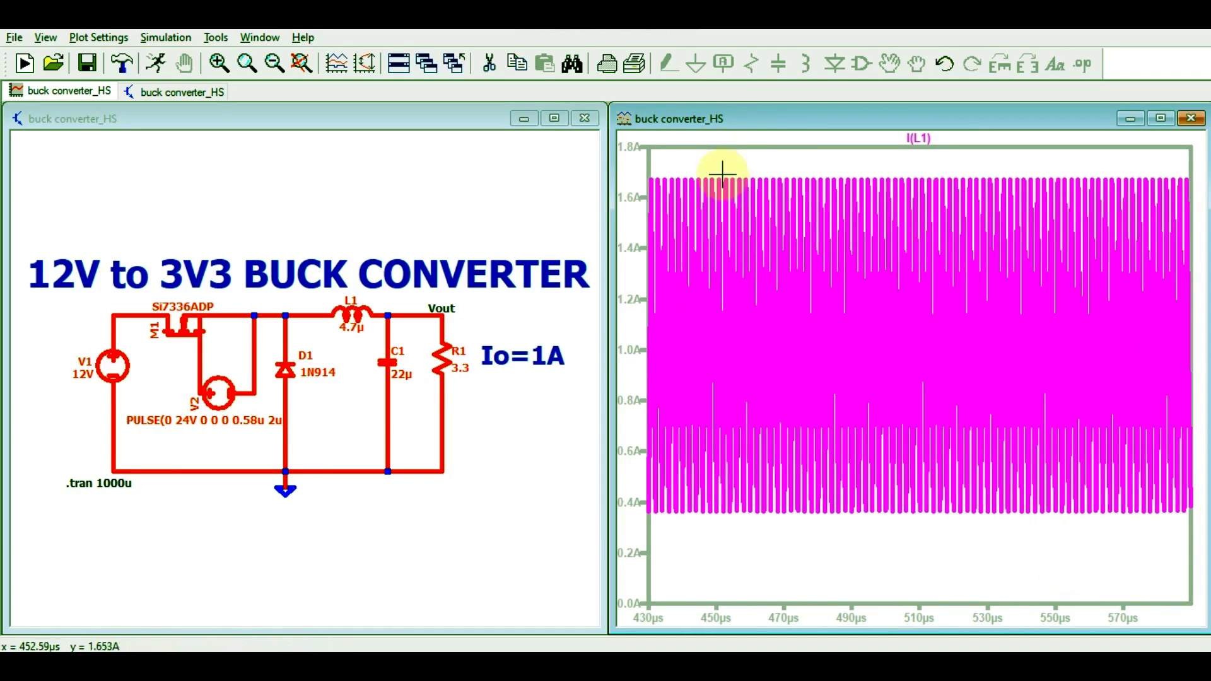
drag(721, 170, 1033, 500)
drag(725, 154, 1066, 554)
drag(799, 147, 921, 576)
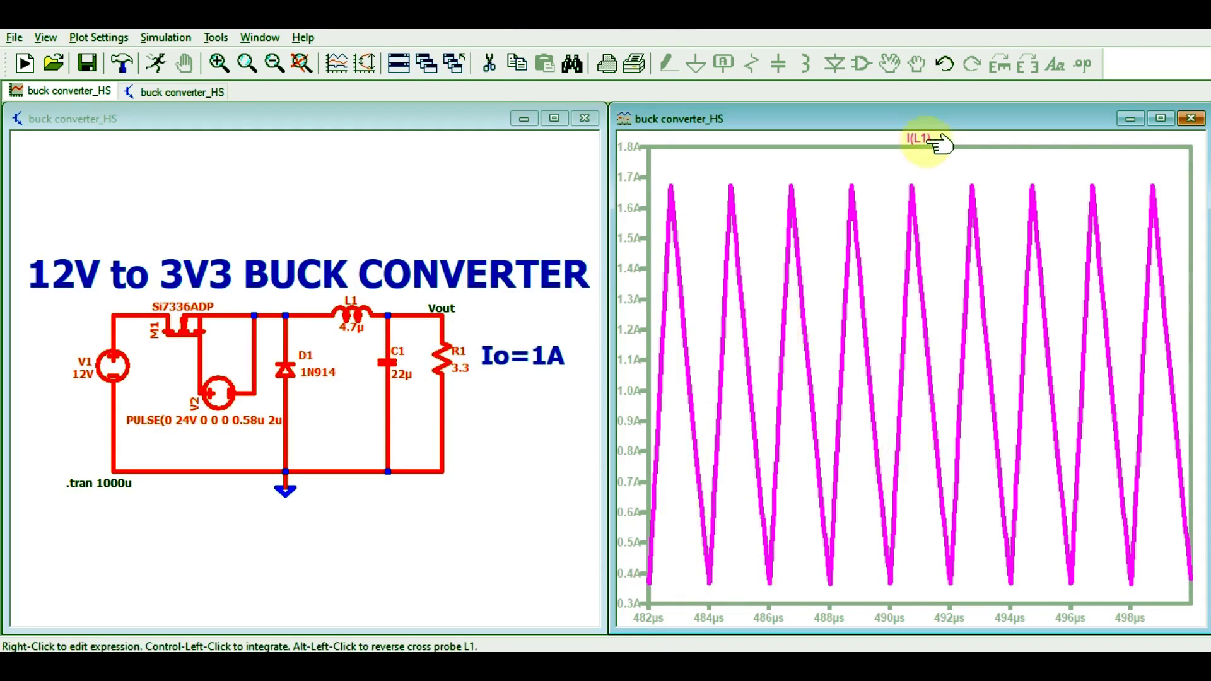
Attach the 1st & 2nd cursors to the I(L1) inductor current trace.
right_click(924, 138)
click(739, 301)
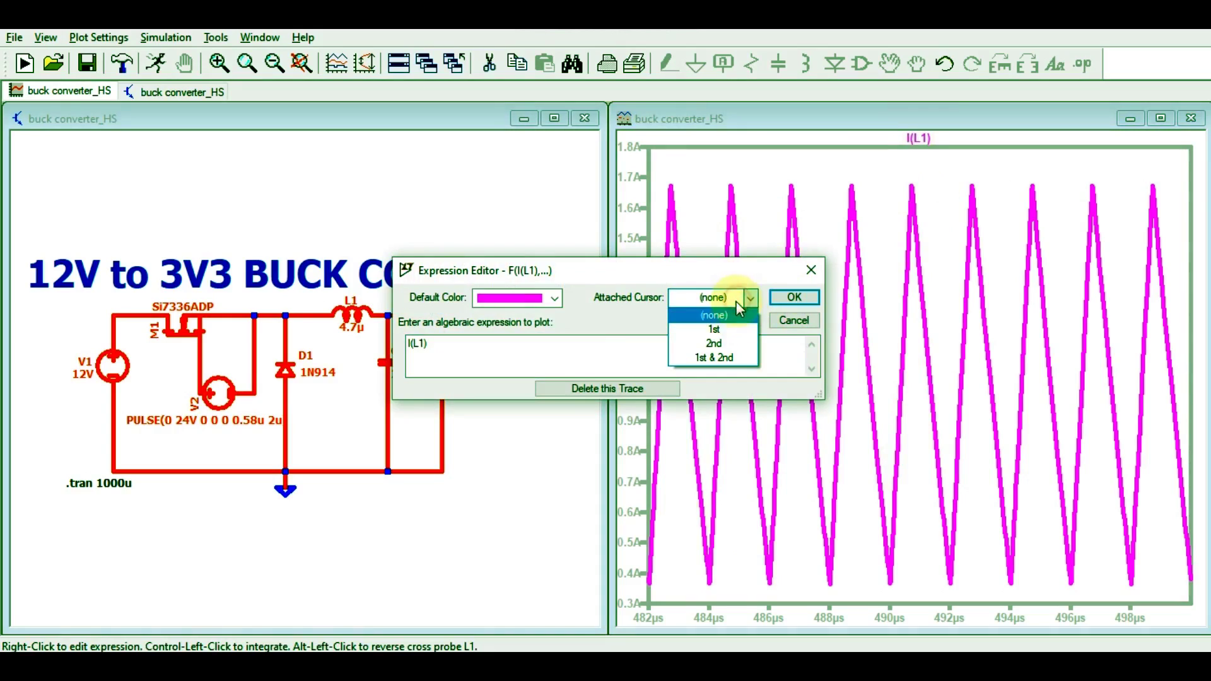
click(719, 357)
click(794, 297)
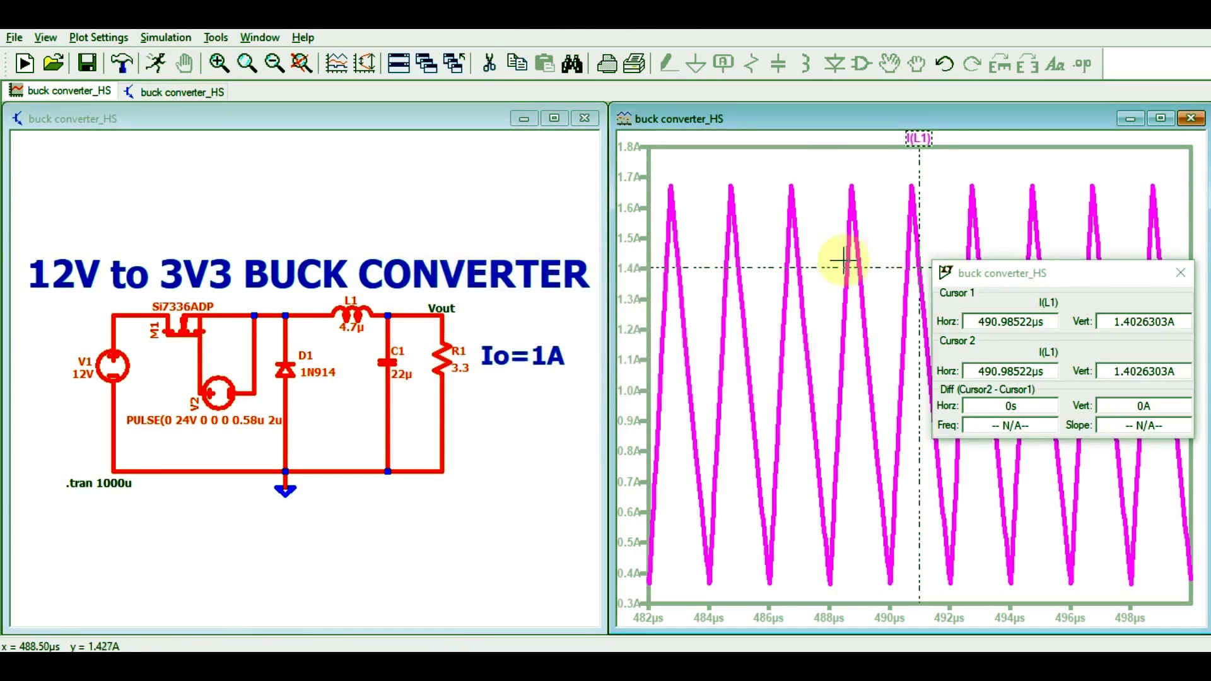
Maximize the plot window and place the two cursors on an adjacent peak and valley of I(L1) to measure the peak-to-peak ripple current.
drag(833, 264, 832, 194)
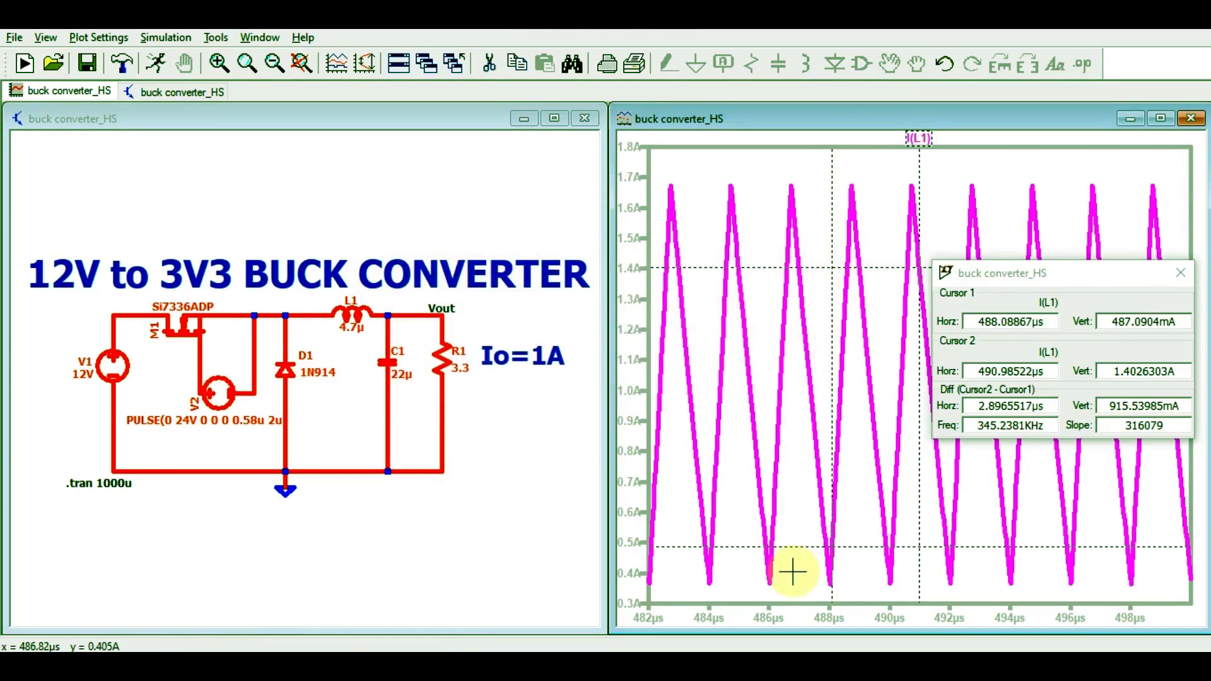
mouse_move(792, 540)
mouse_down()
mouse_move(786, 617)
mouse_move(807, 238)
mouse_move(791, 207)
mouse_up()
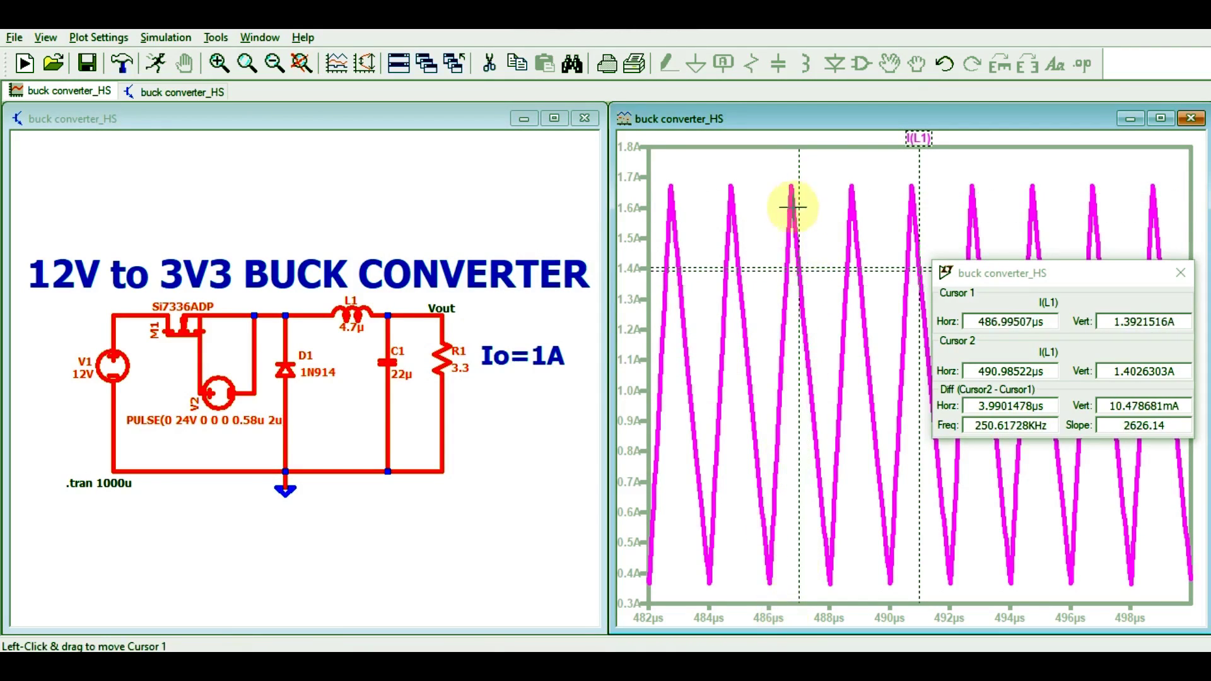
drag(750, 267, 768, 157)
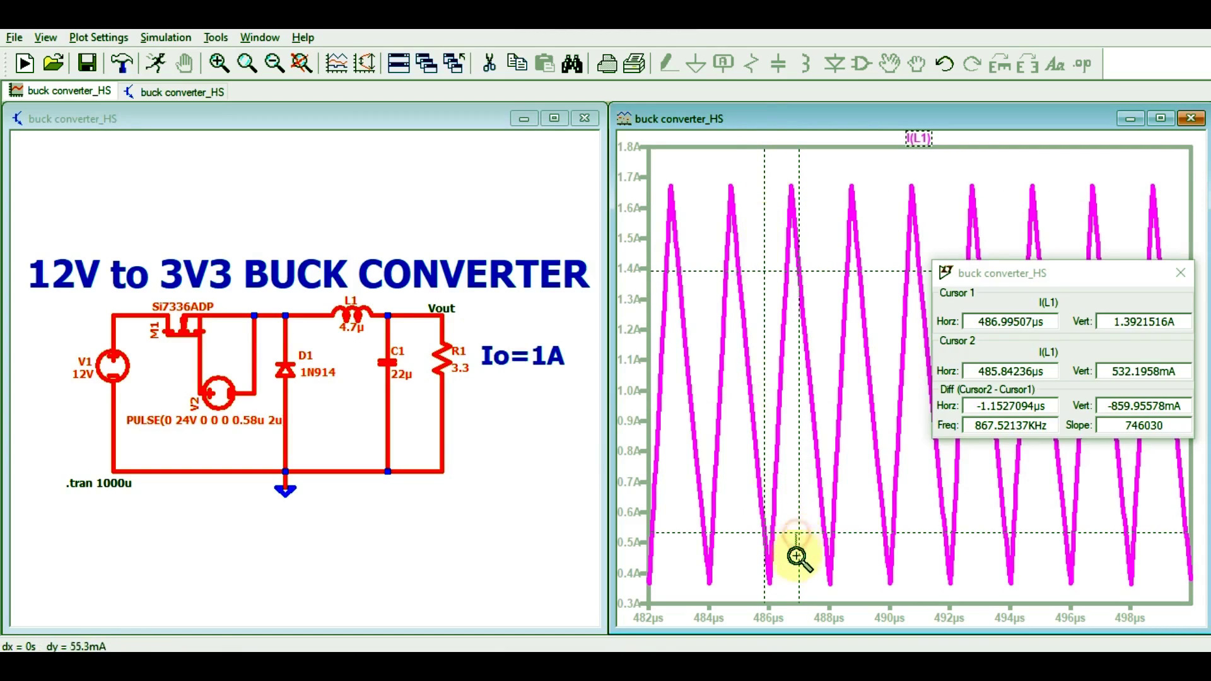
click(1160, 118)
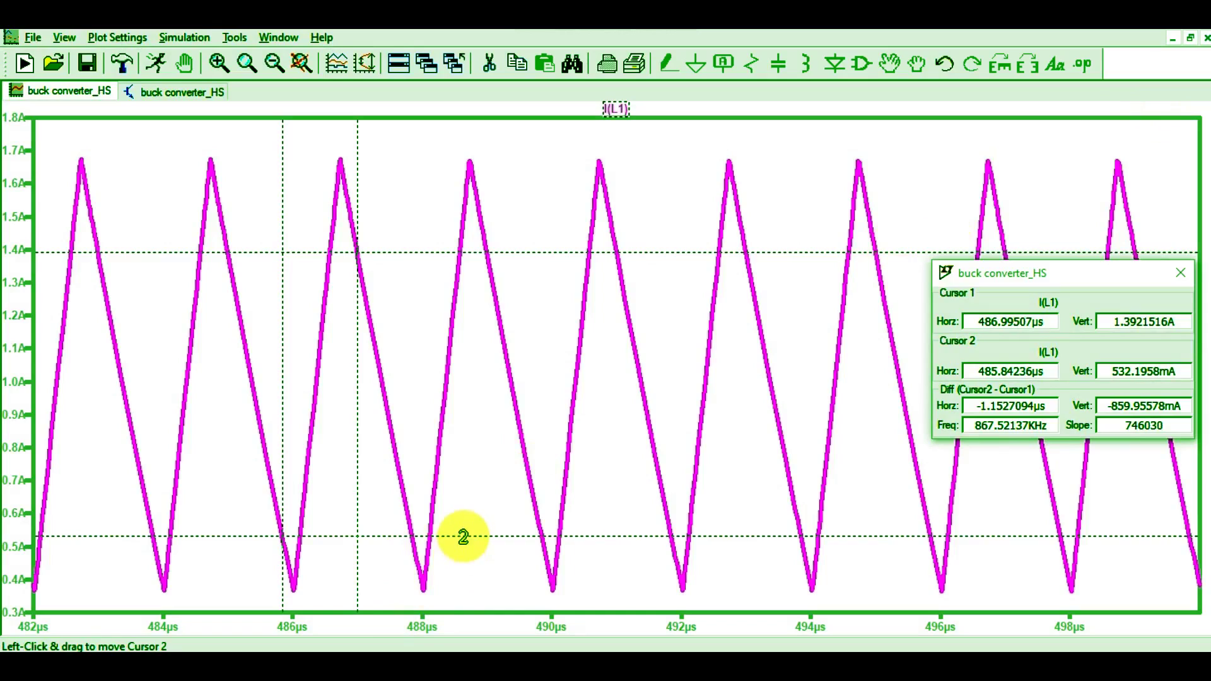
drag(462, 539, 462, 573)
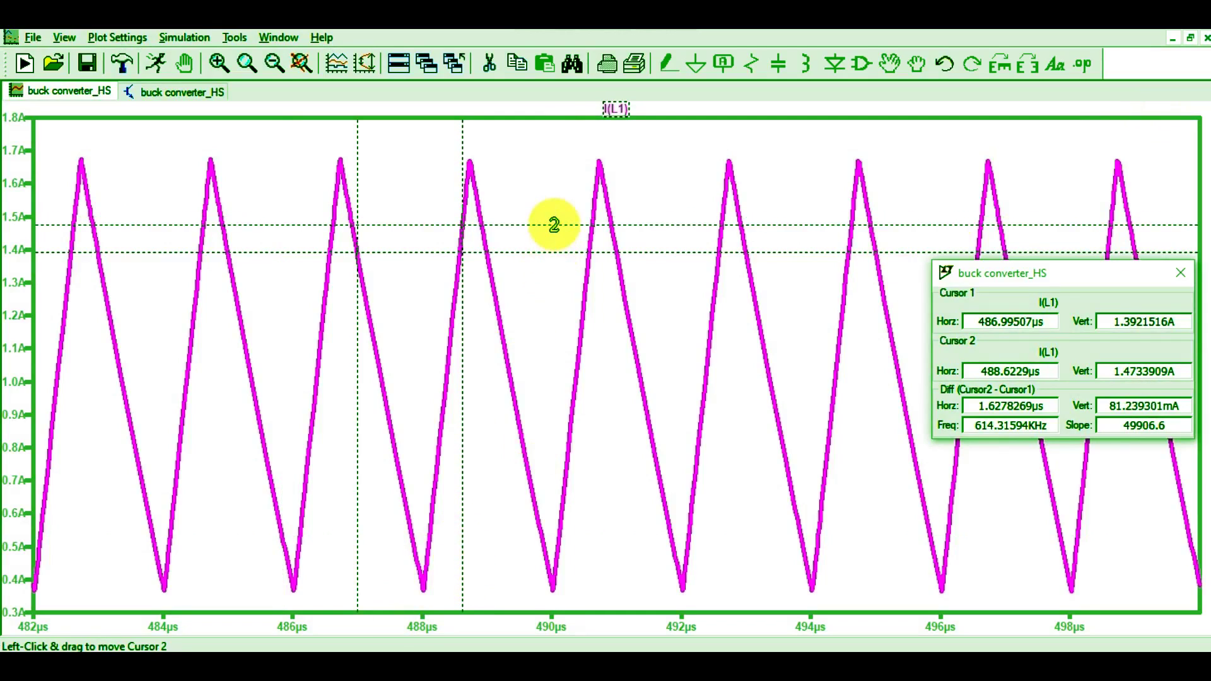
drag(551, 225, 553, 189)
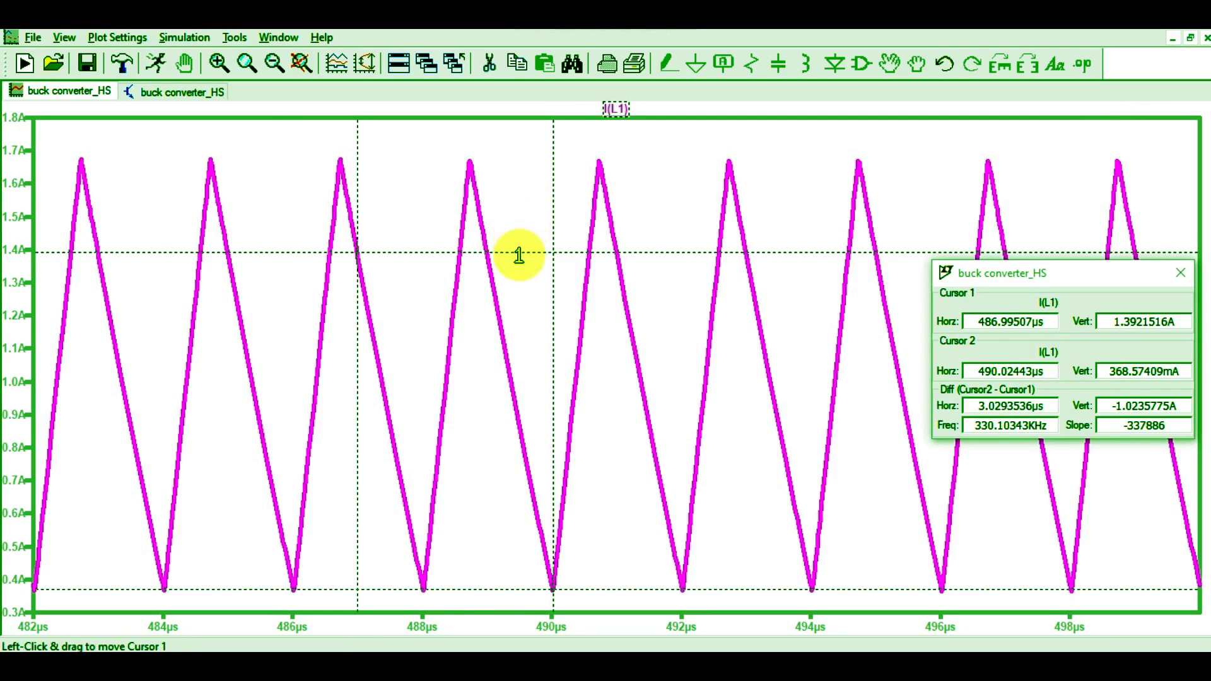
mouse_move(516, 254)
mouse_down()
mouse_move(521, 225)
mouse_move(470, 473)
mouse_up()
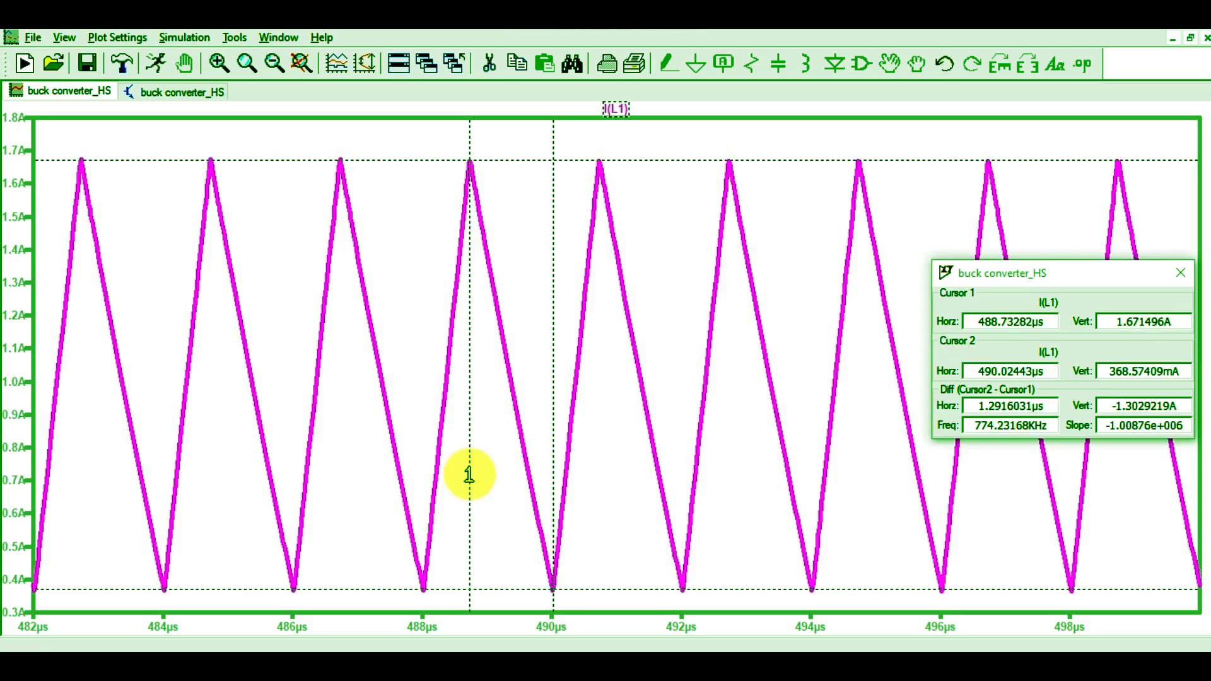
click(1116, 432)
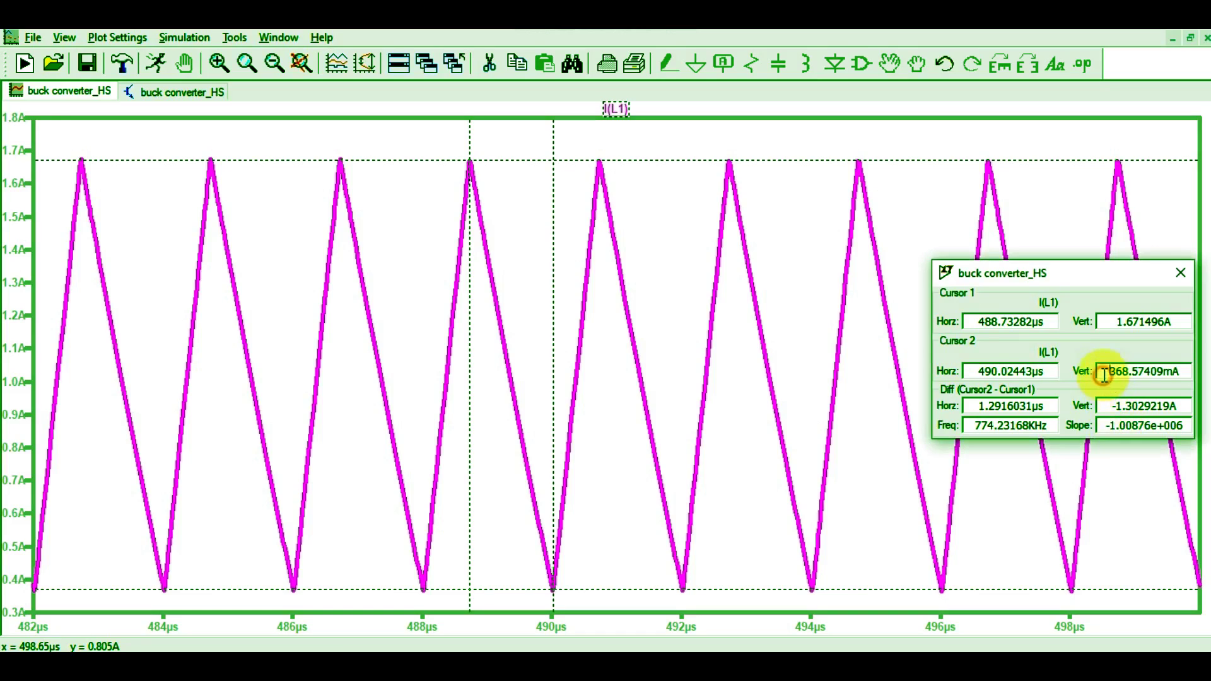
drag(1105, 376, 1140, 372)
Add the current through load resistor R1 to the inductor current plot, rerun the simulation, and return to the schematic.
click(184, 93)
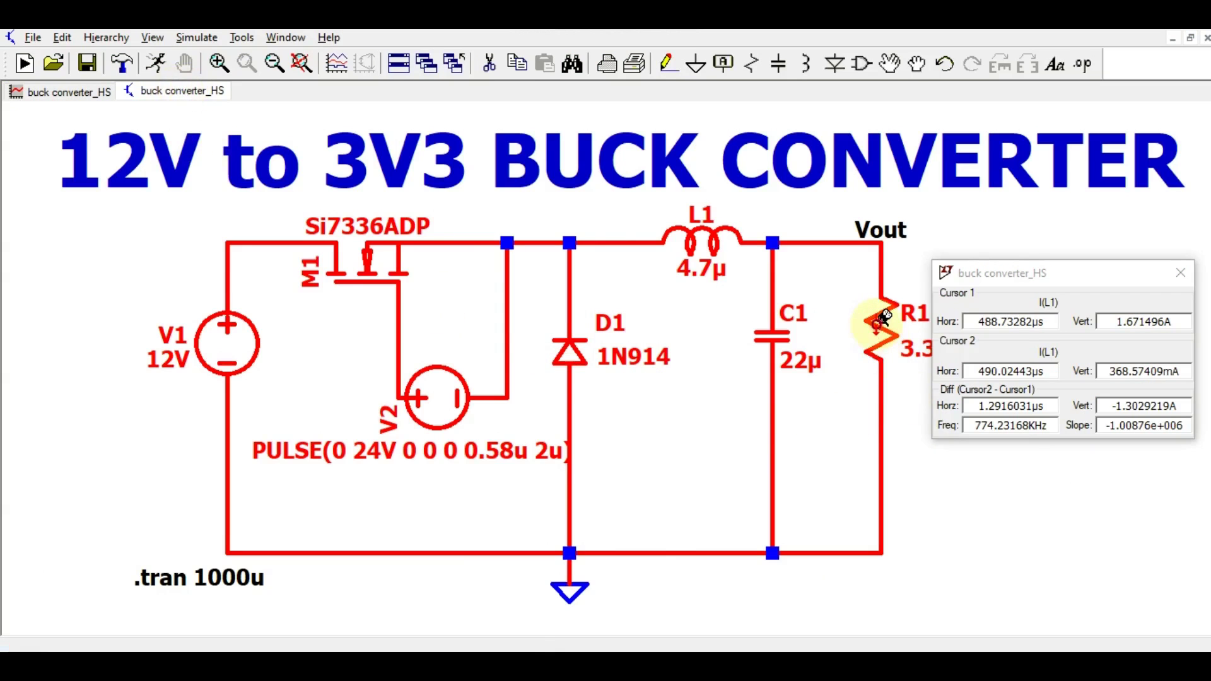
click(63, 92)
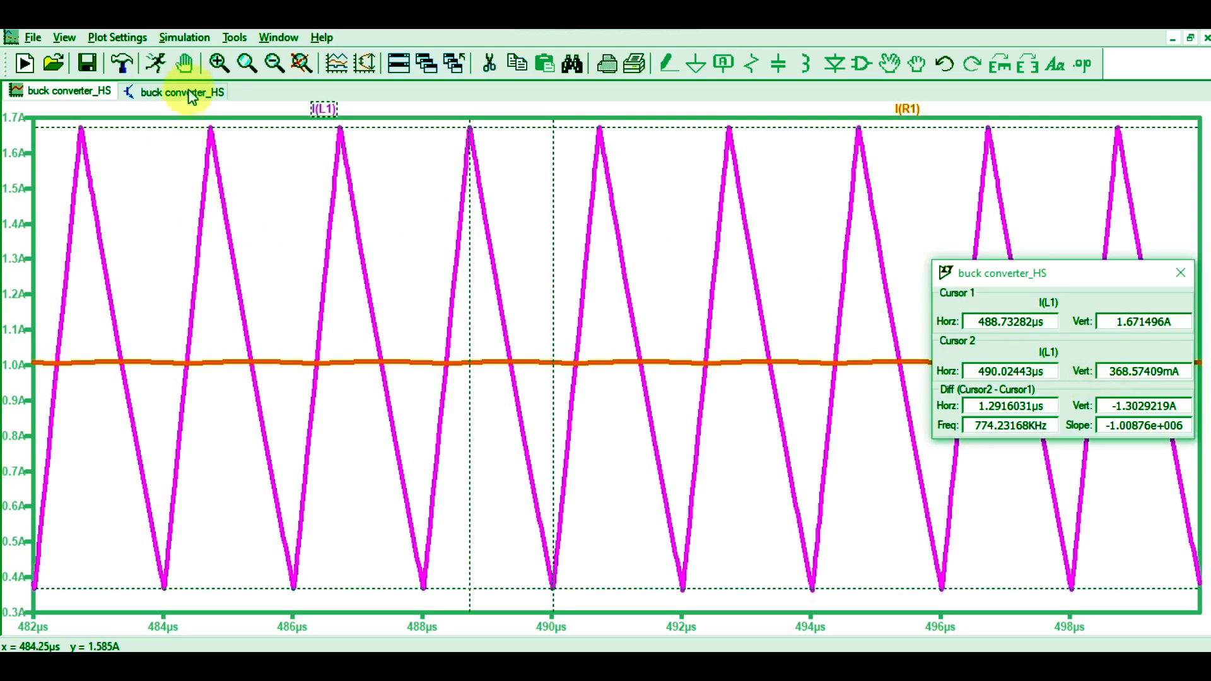
click(165, 66)
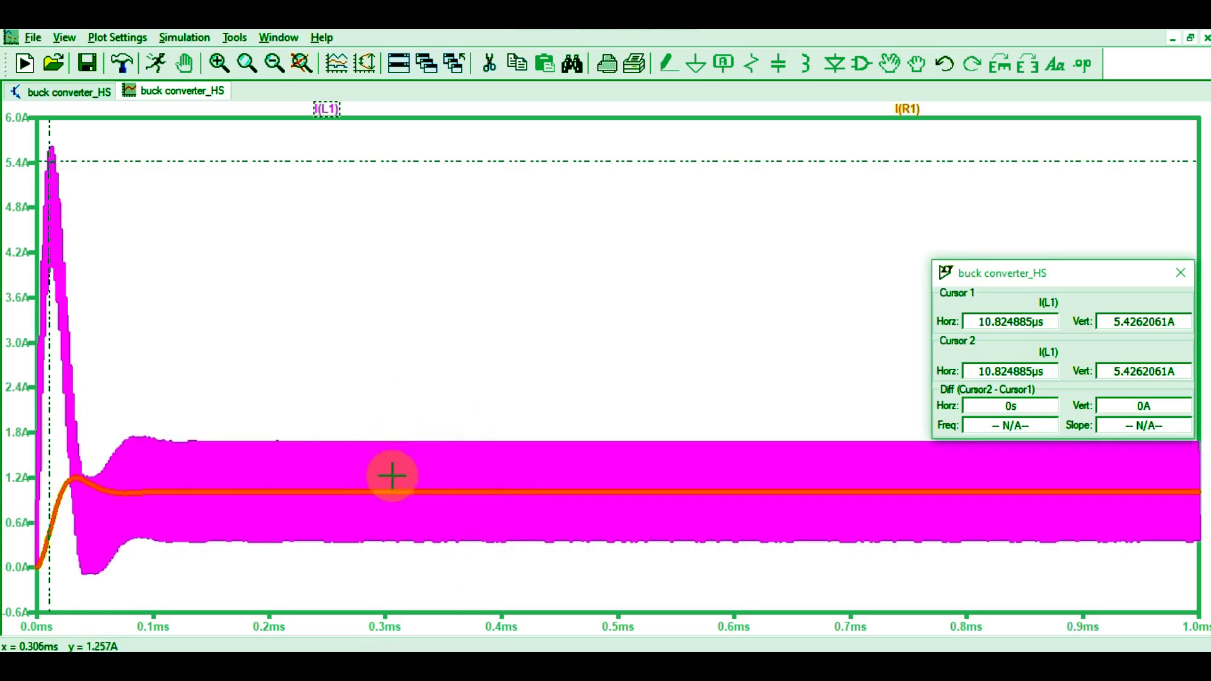
click(66, 93)
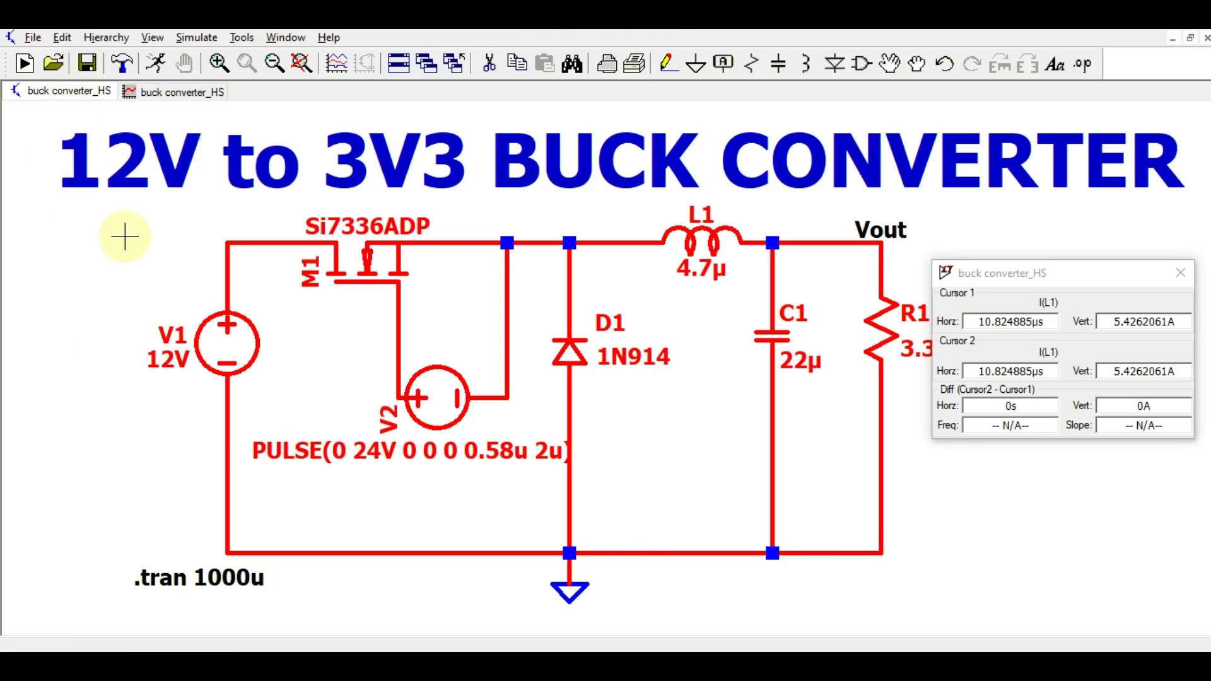